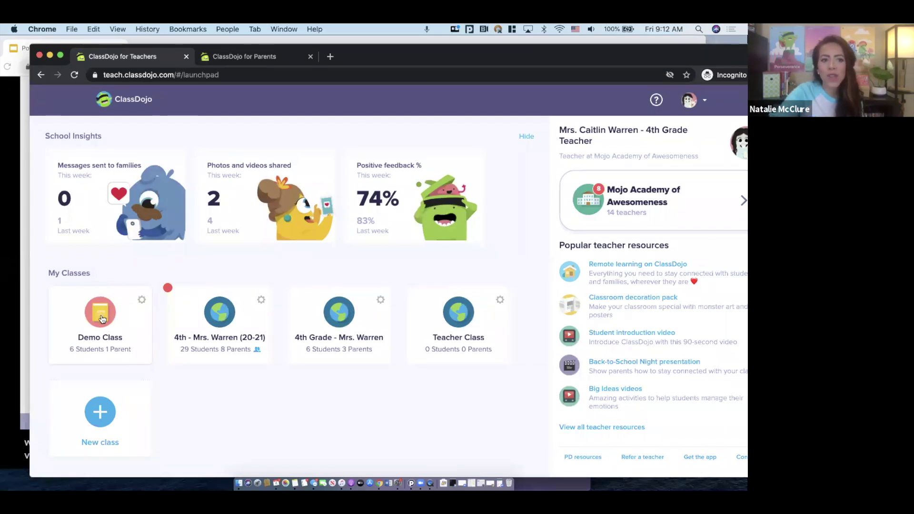
Open the Demo Class roster and view, then close, one student's feedback options
click(100, 318)
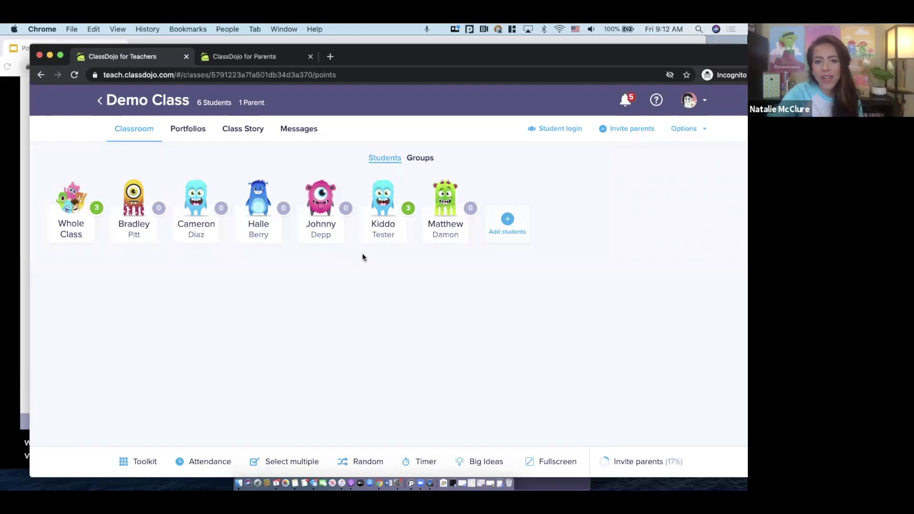
click(323, 212)
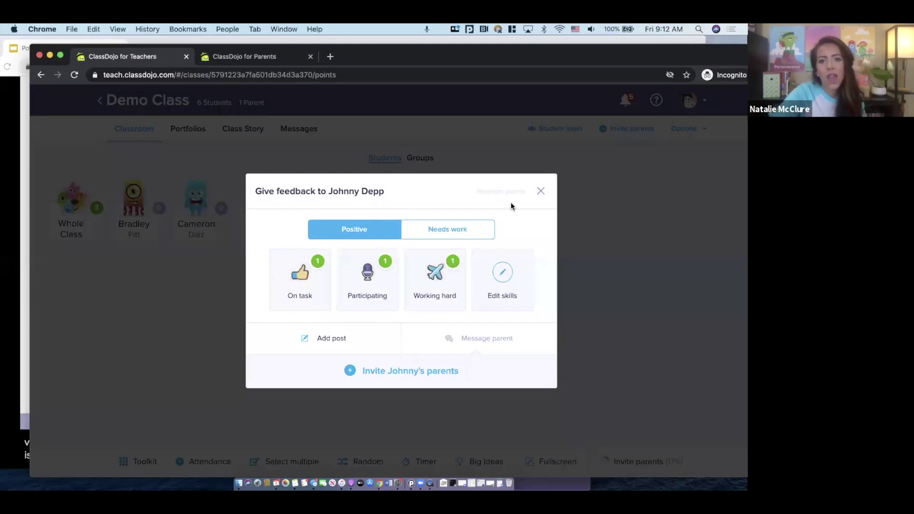
click(541, 191)
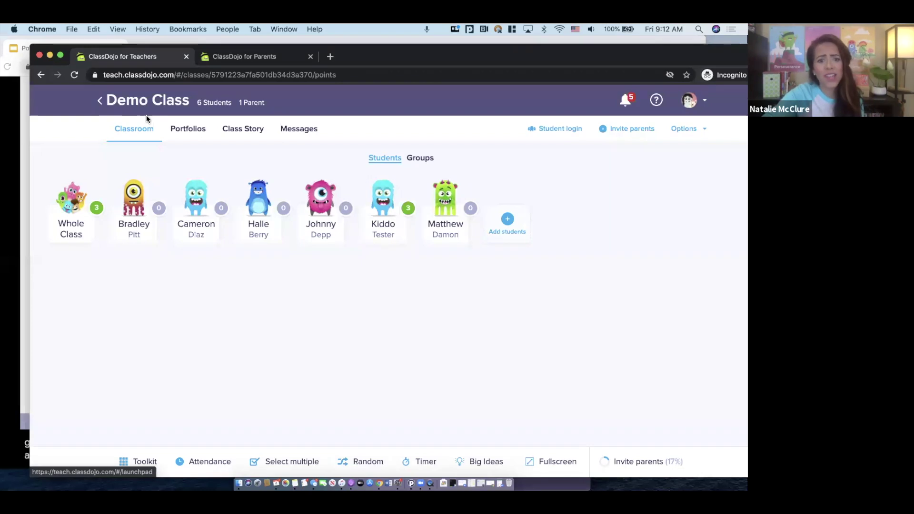
Preview the classroom Toolkit, return to the class list, then start and cancel a new class
click(131, 457)
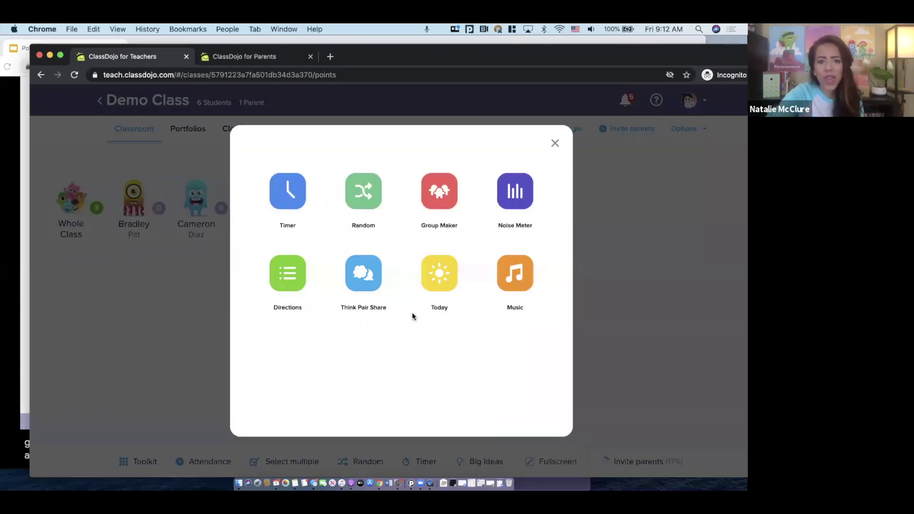
click(555, 143)
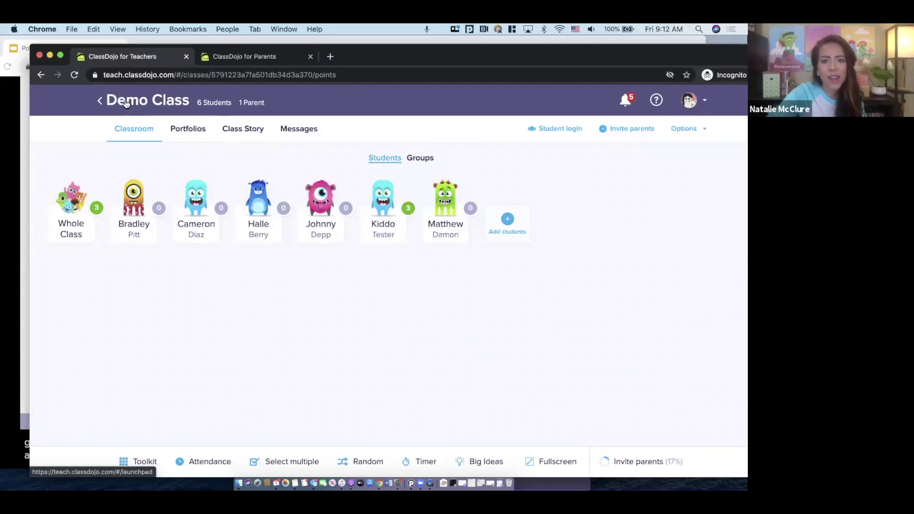
click(126, 103)
click(101, 412)
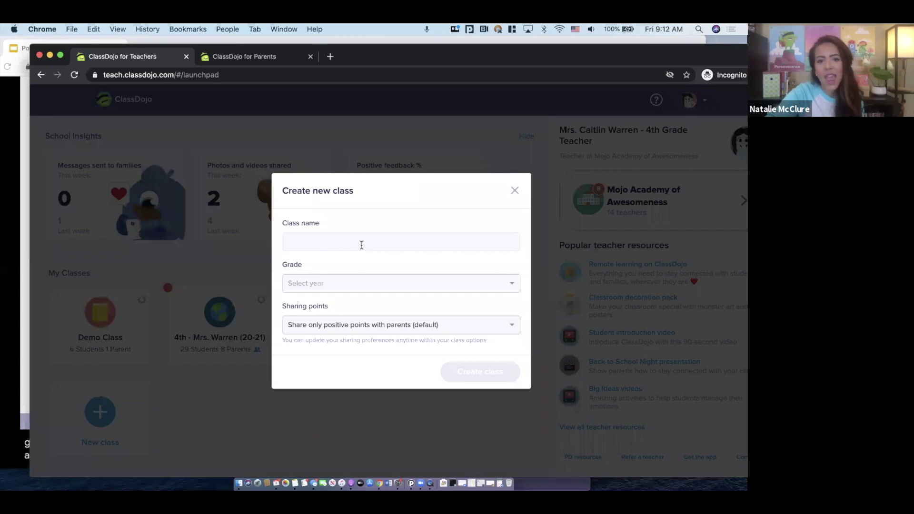
click(515, 189)
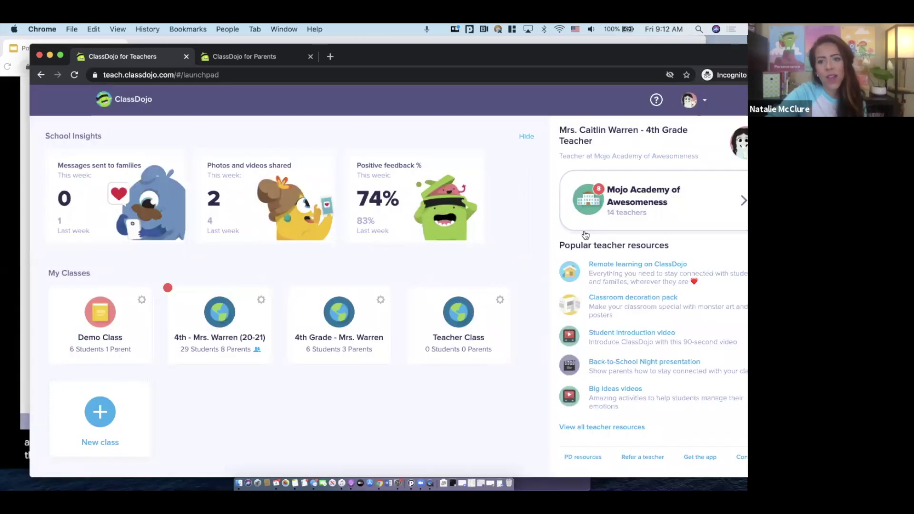
Browse the Mojo Academy of Awesomeness school story and its teacher directory
click(587, 204)
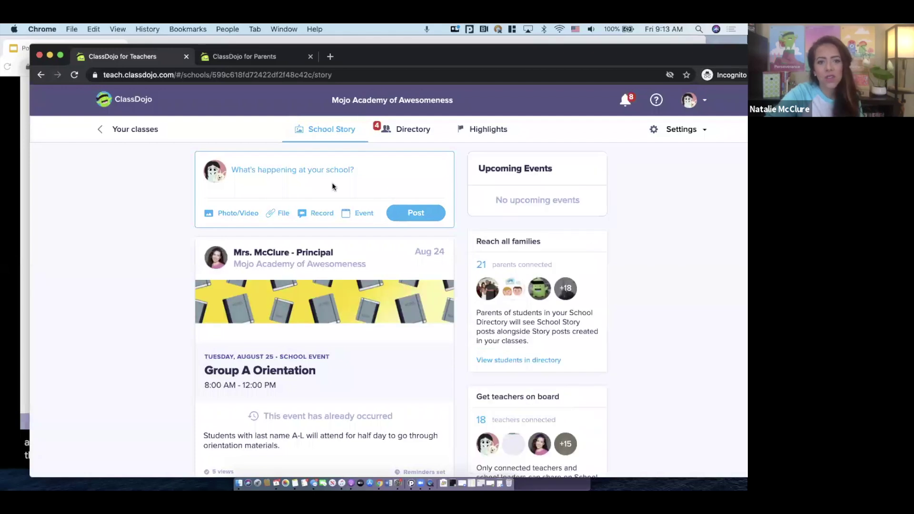
scroll(332, 186, down, 2)
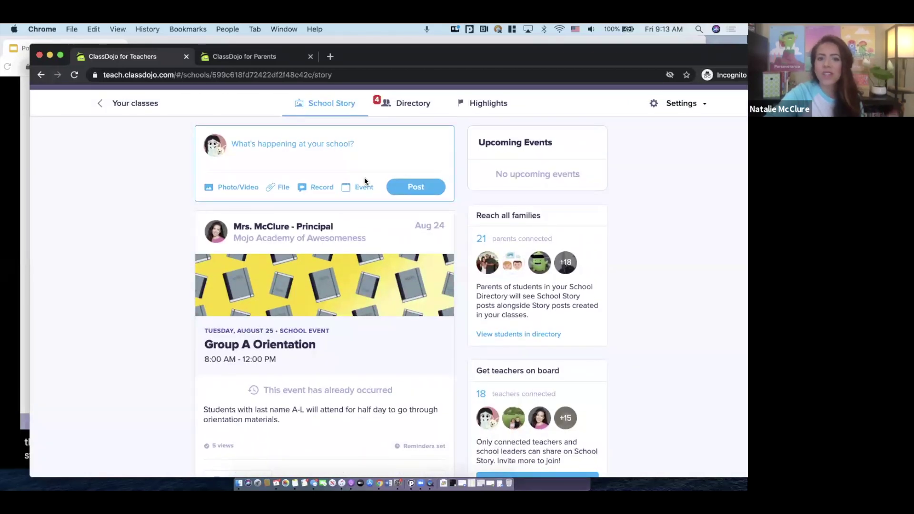
scroll(364, 180, down, 1)
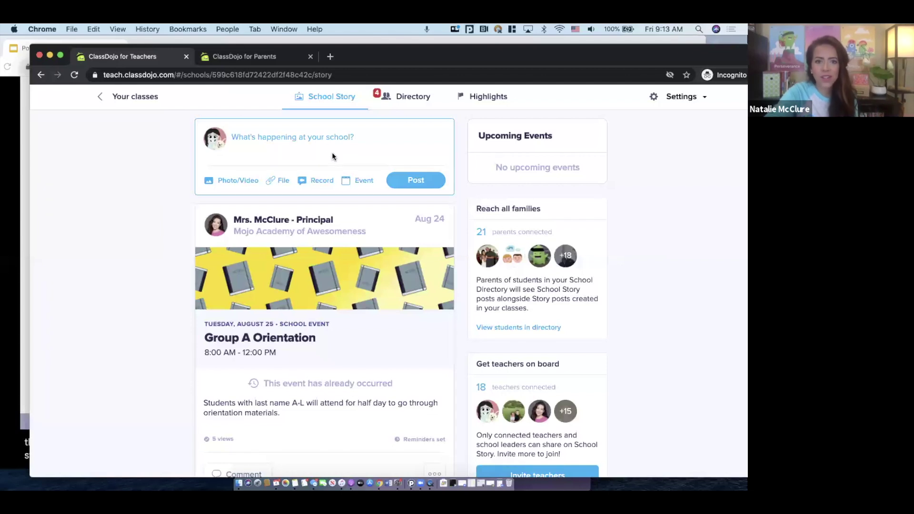
click(404, 100)
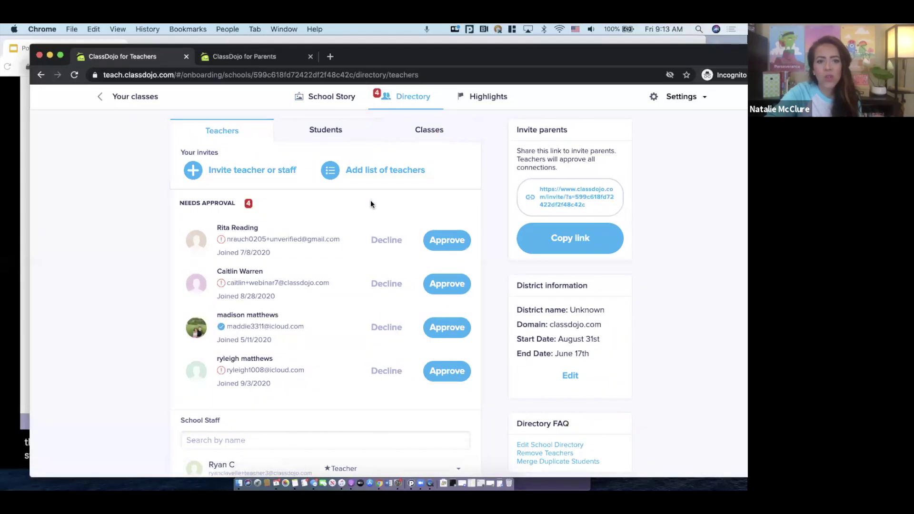
scroll(371, 199, down, 1)
scroll(371, 203, down, 10)
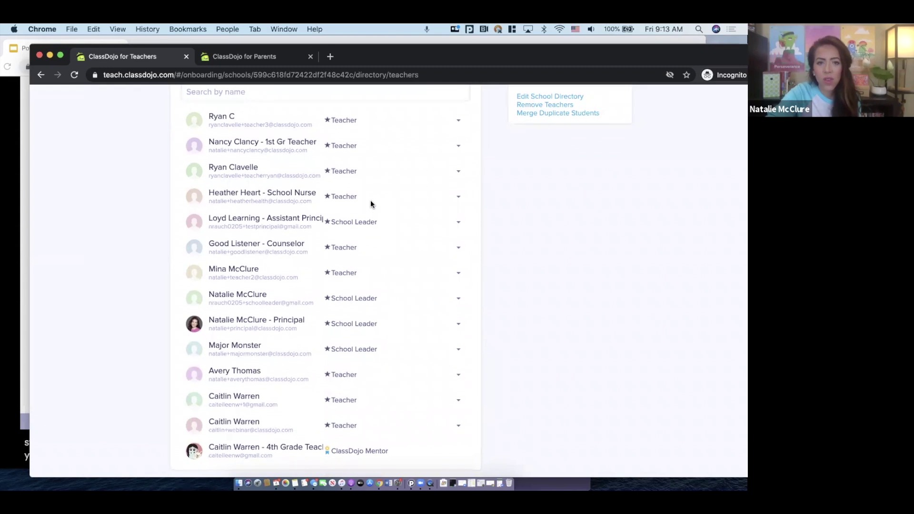
scroll(371, 204, up, 5)
scroll(338, 122, up, 5)
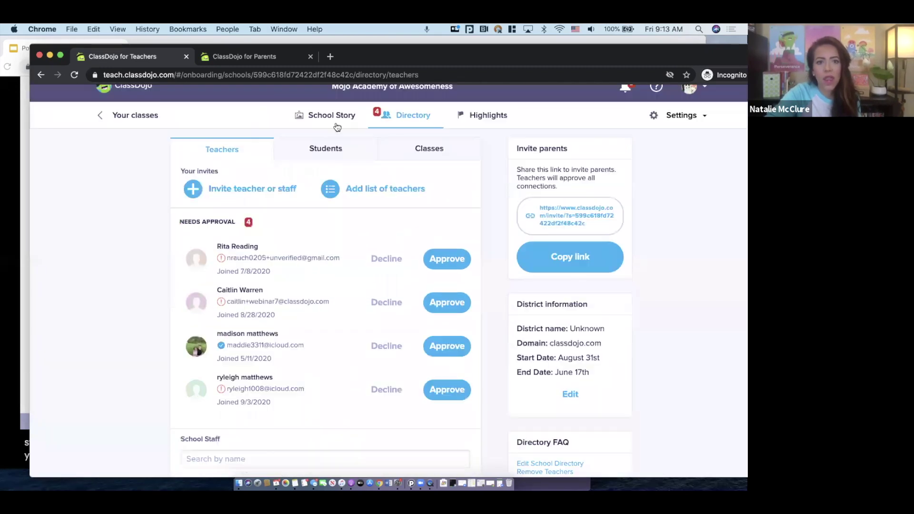
Browse the school's student directory, then head back to Your classes
click(327, 160)
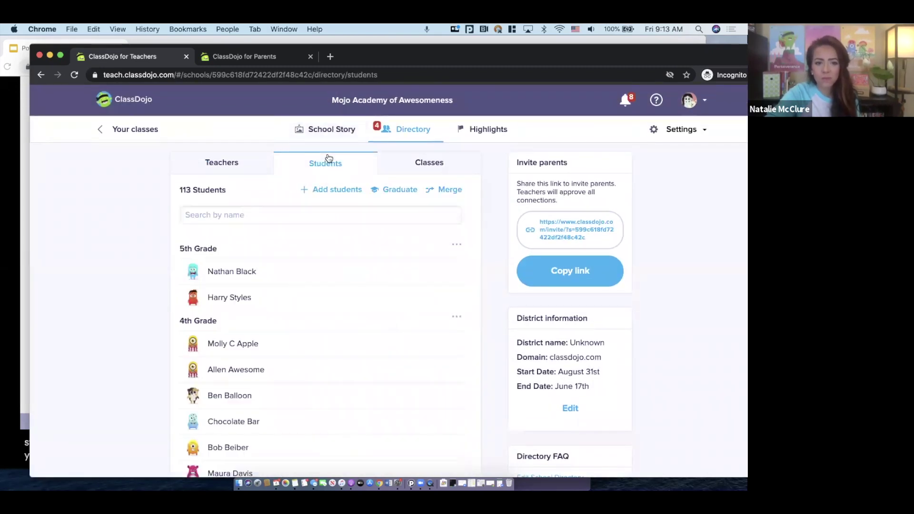
scroll(326, 213, down, 3)
scroll(326, 214, down, 3)
scroll(326, 216, up, 5)
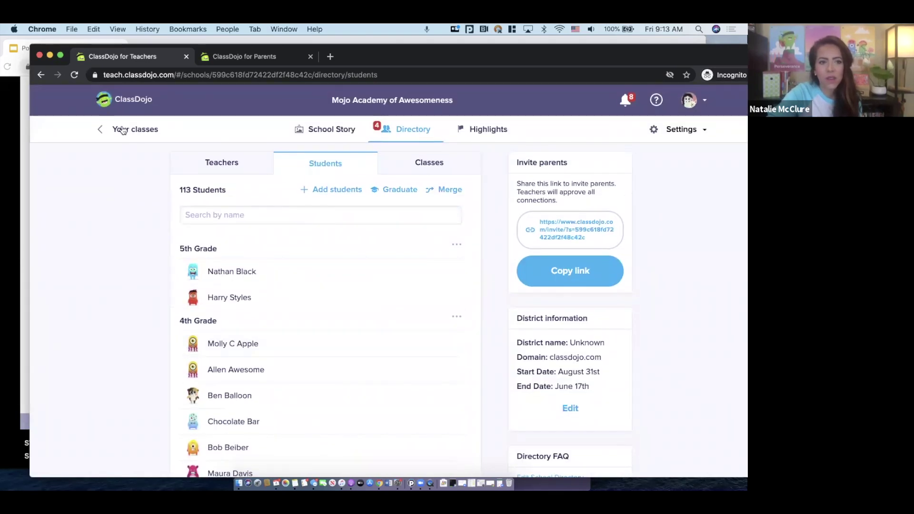
click(121, 129)
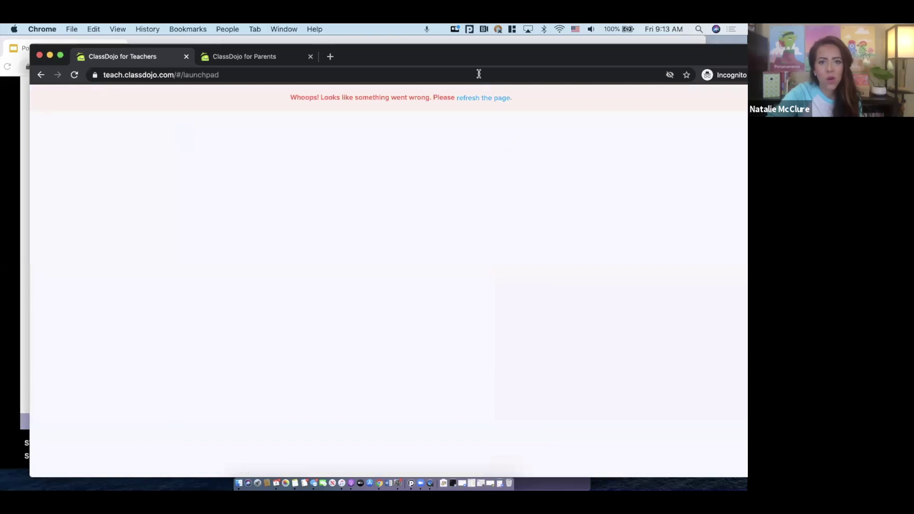
Reload the classes home page after the error, then switch over to the presentation slides
click(488, 99)
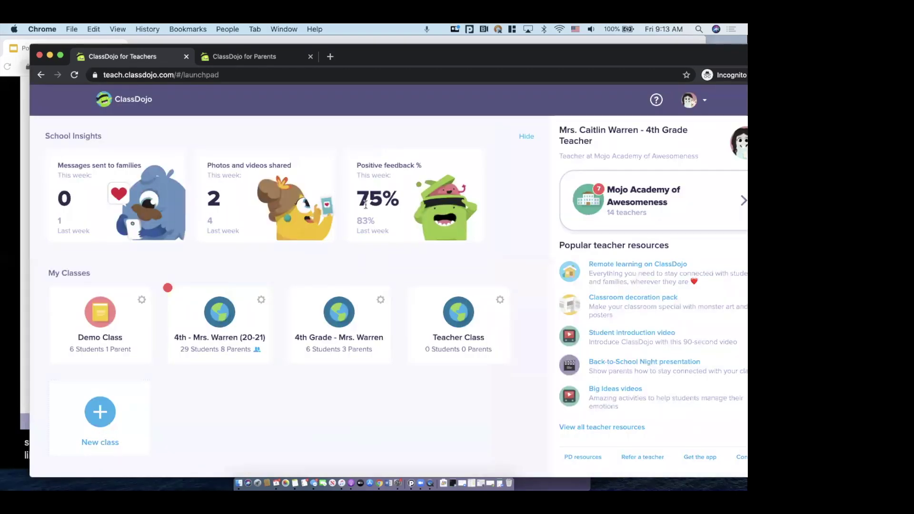
key(XF86AudioRaiseVolume)
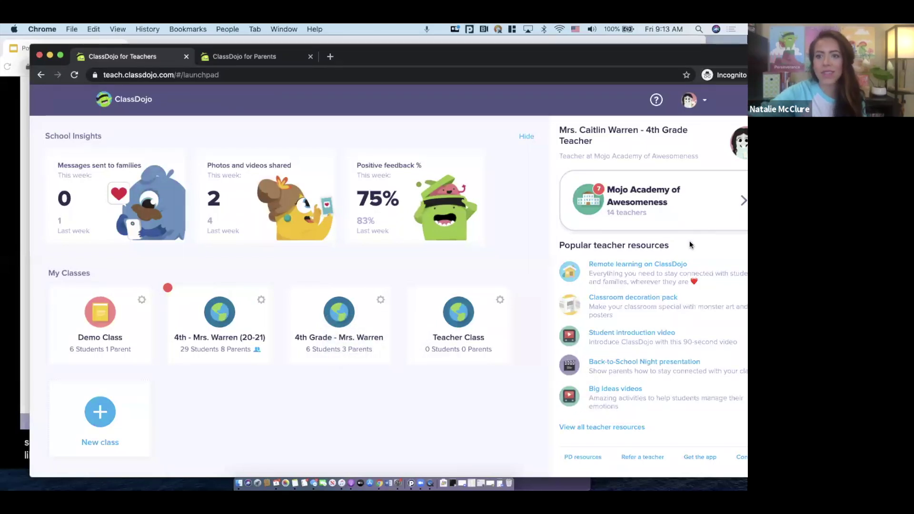
click(735, 228)
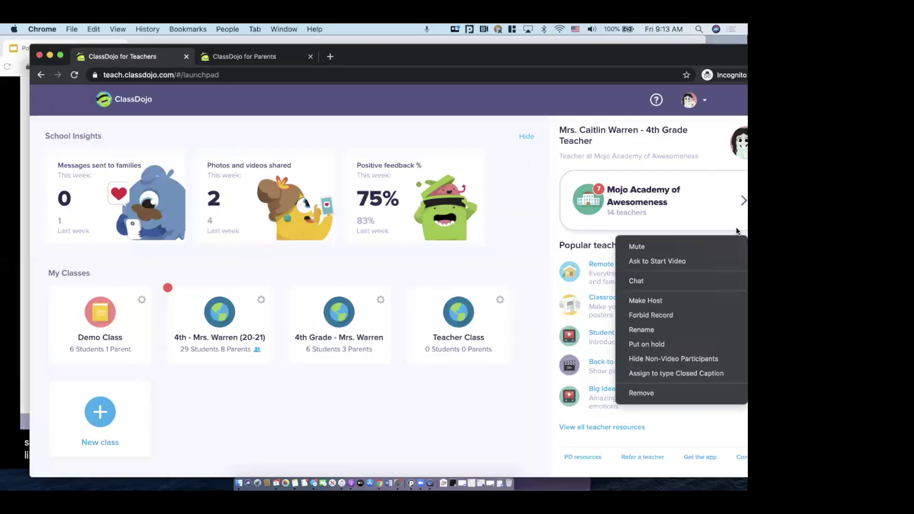
click(687, 300)
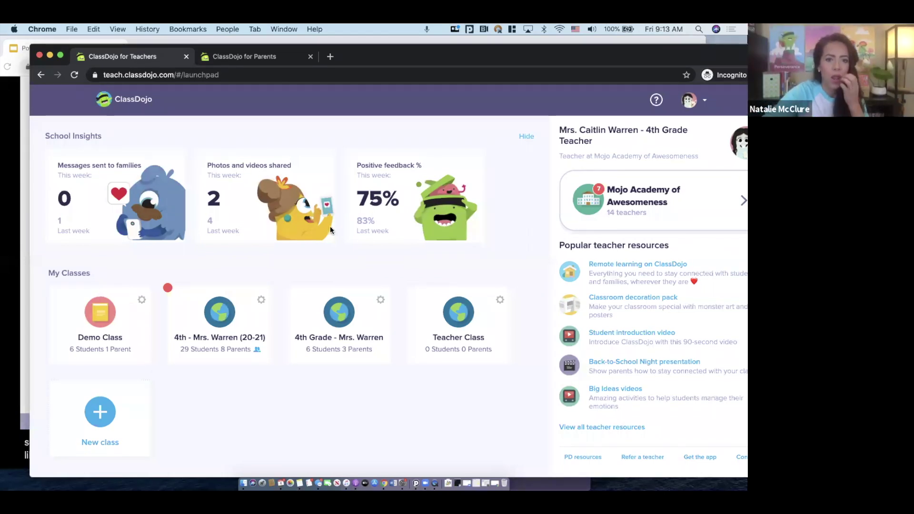
key(super+Tab)
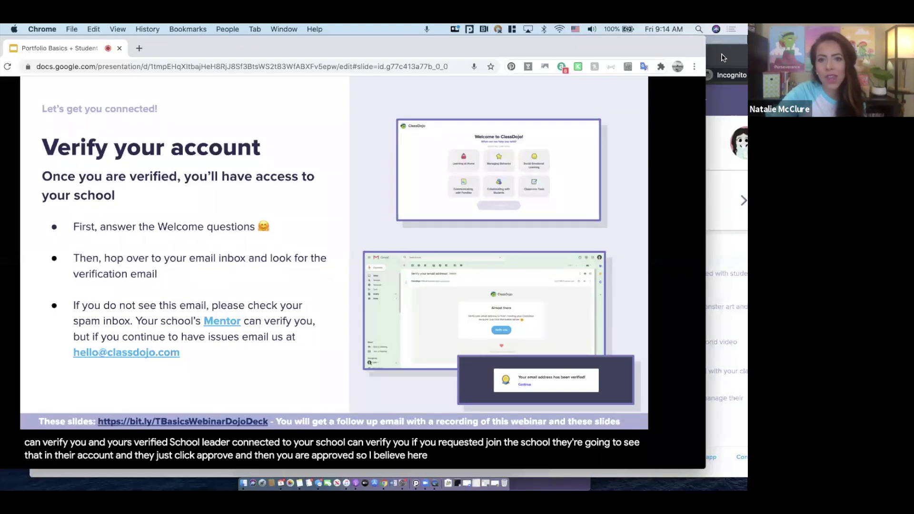
click(727, 76)
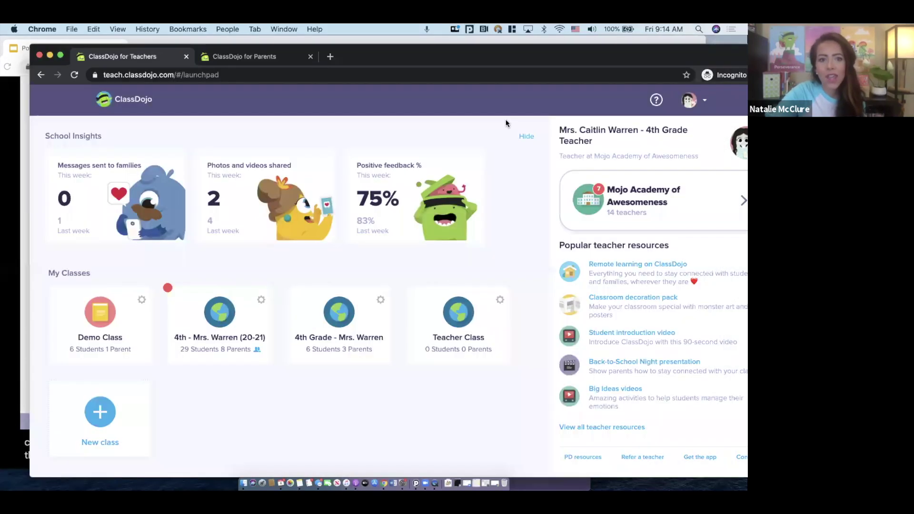
click(580, 196)
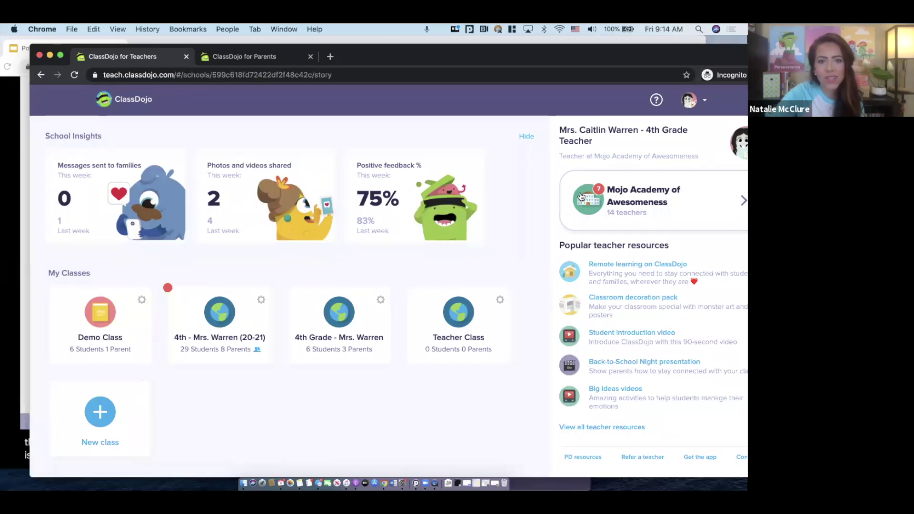
click(417, 137)
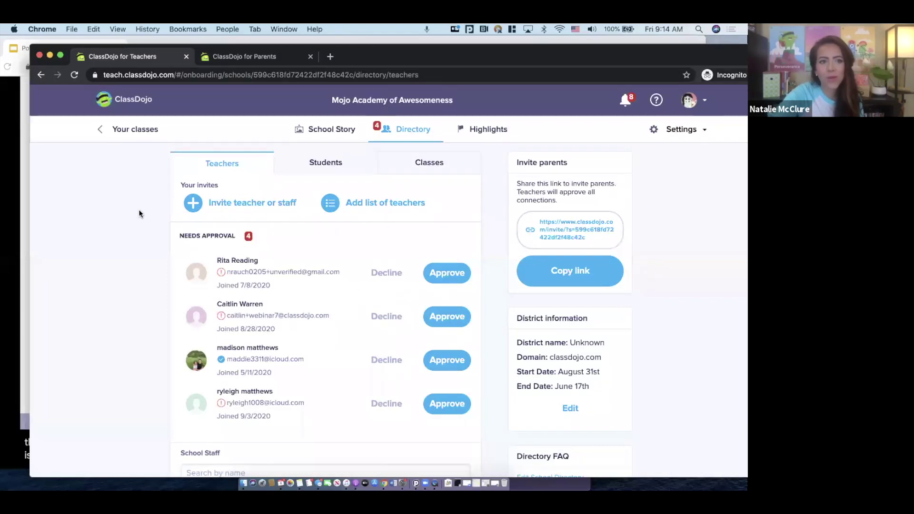
click(125, 129)
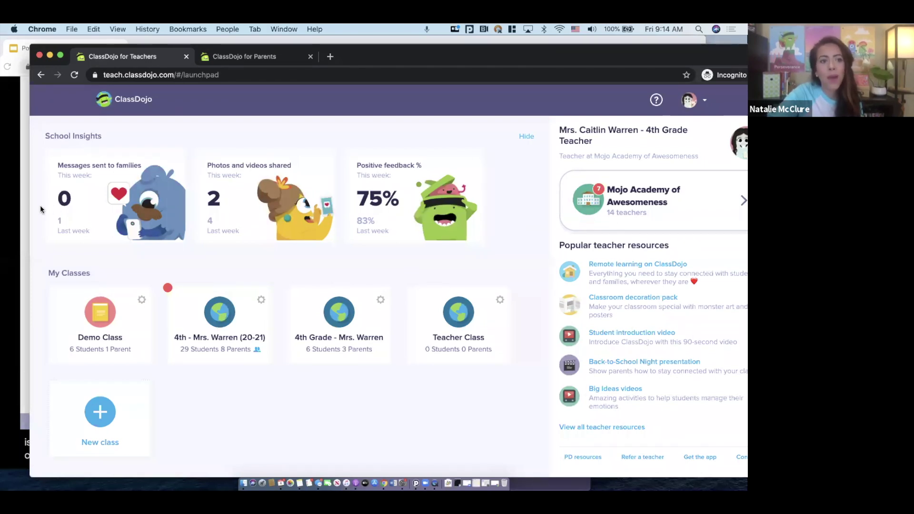
click(24, 195)
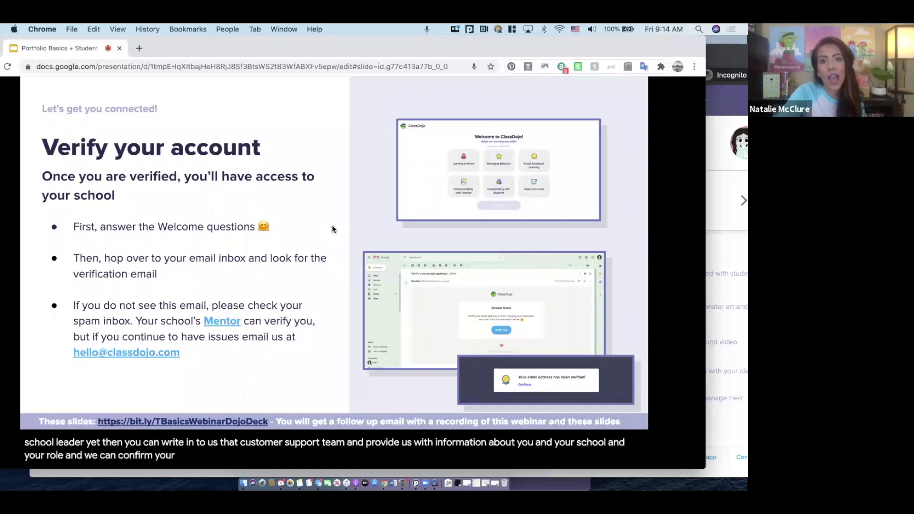
Advance two slides, then return to the ClassDojo teacher launchpad in Chrome
key(Right)
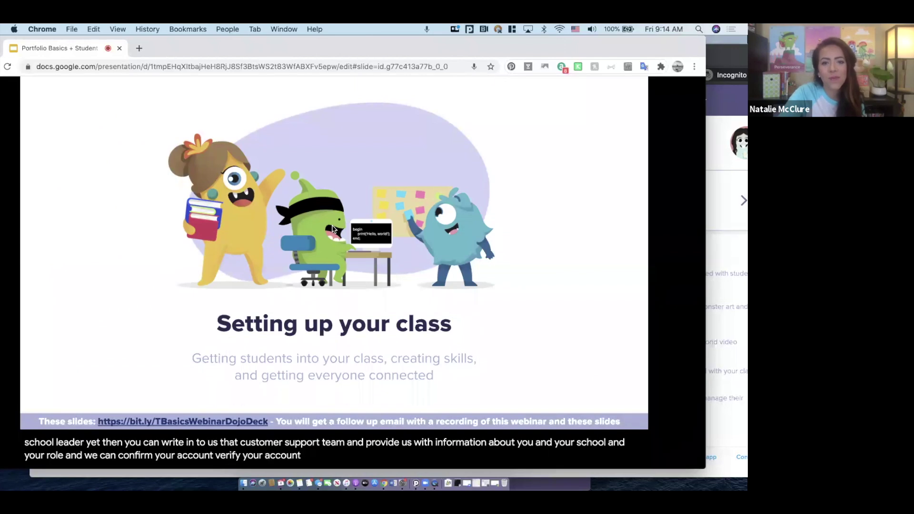
key(Right)
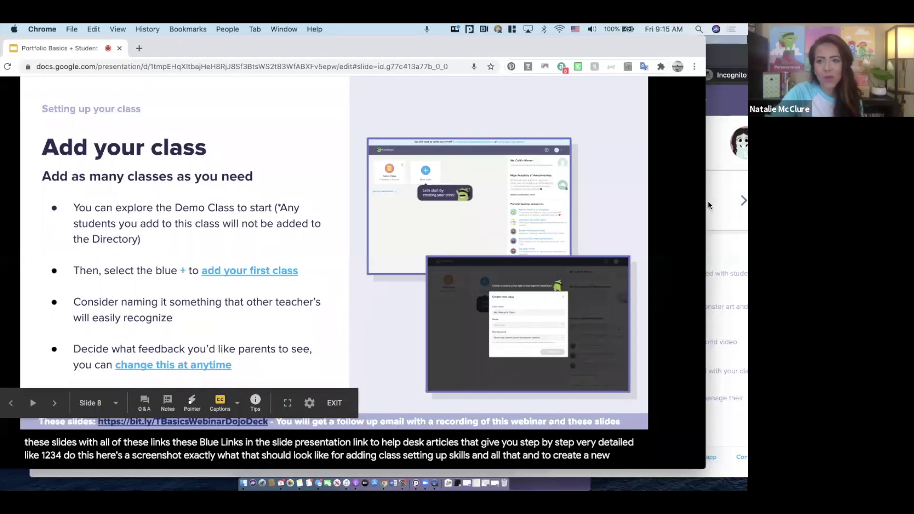
click(716, 62)
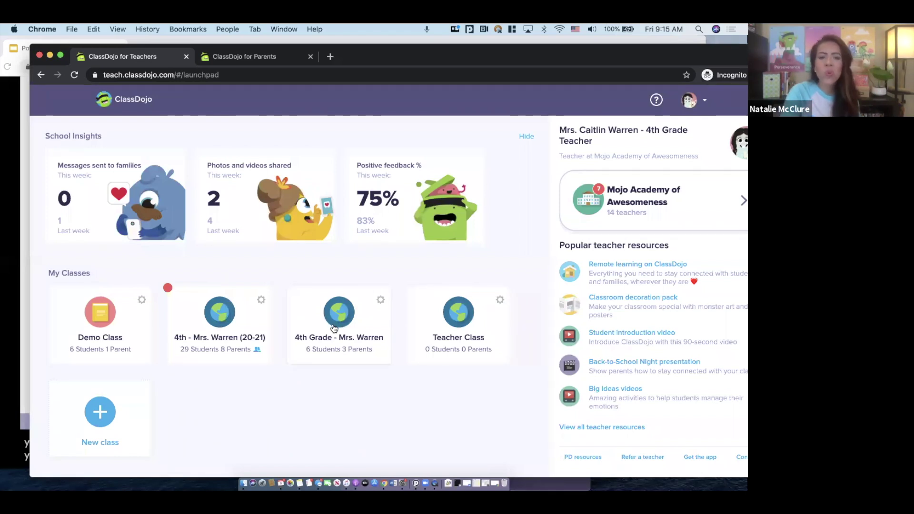
Create a Kindergarten class 'Kinder - [teacher's name] 20-21' sharing only positive points with parents
click(107, 415)
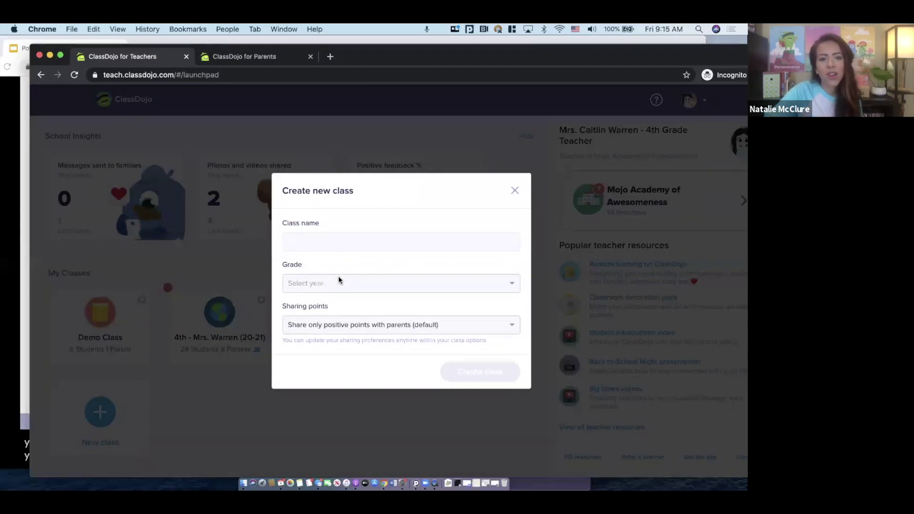
click(339, 280)
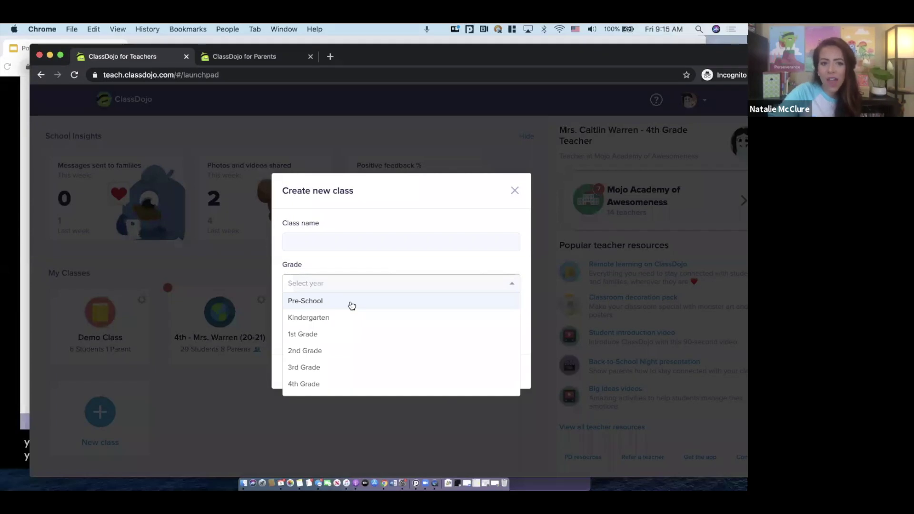
click(352, 321)
click(344, 245)
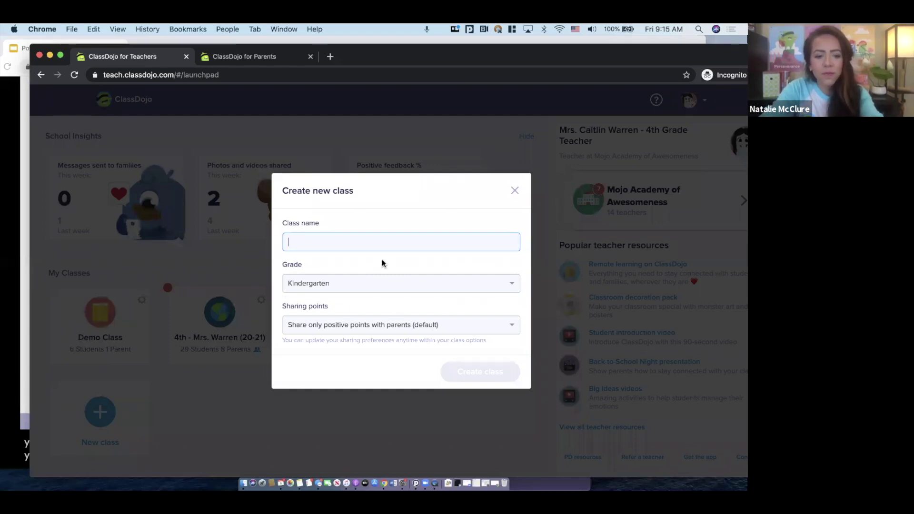
text(Kinder - Mrs. McC)
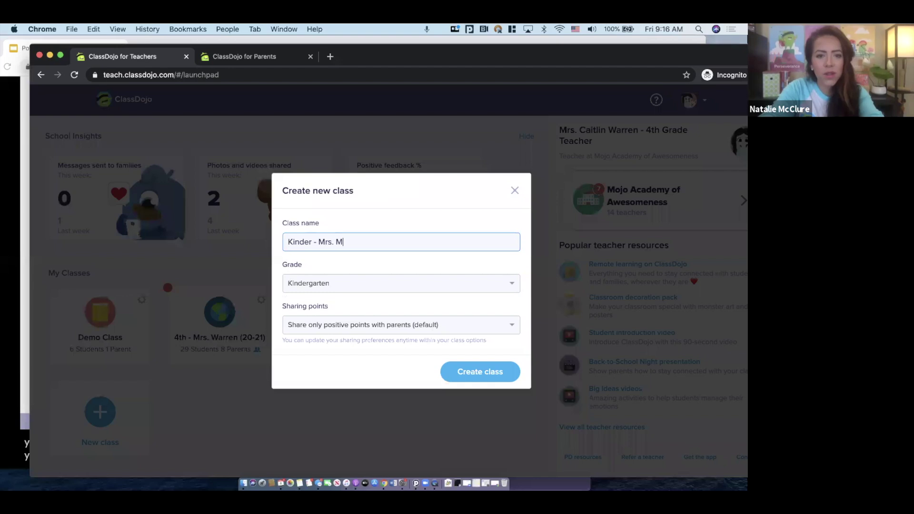
key(BackSpace)
text(Clure )
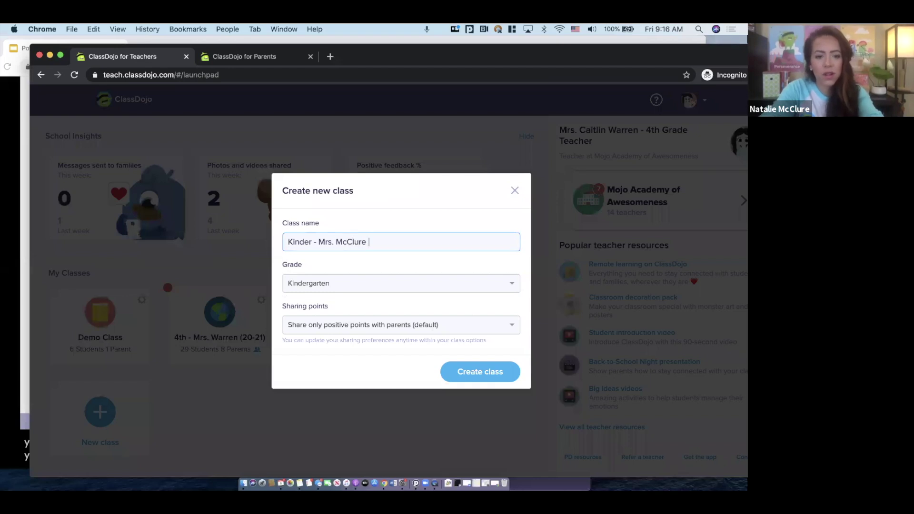
text(20-21)
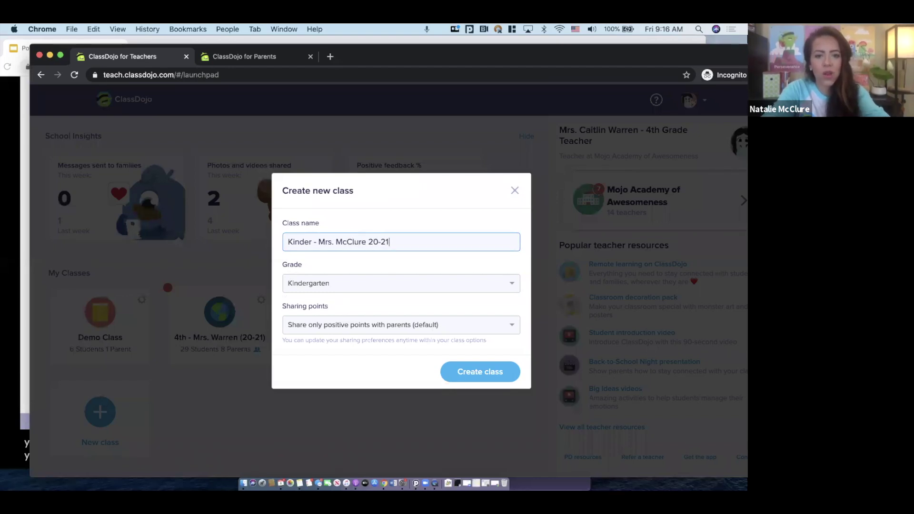
click(388, 327)
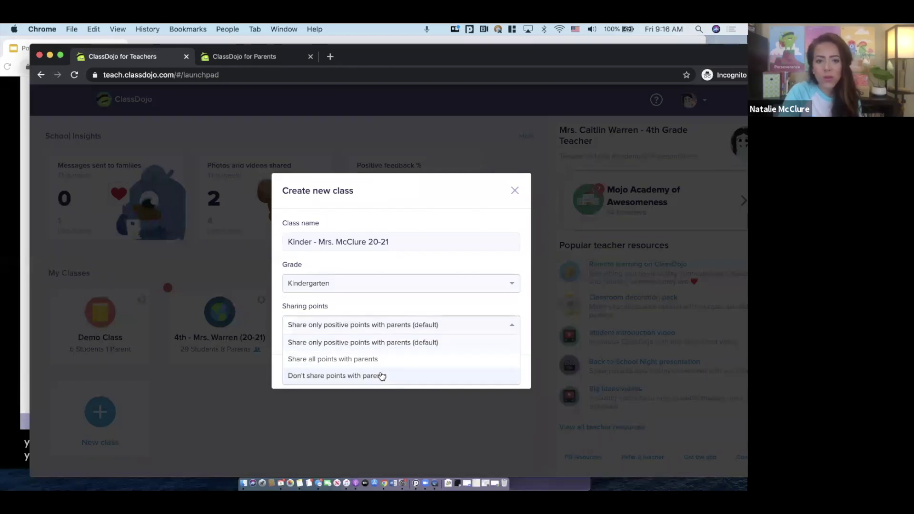
click(381, 342)
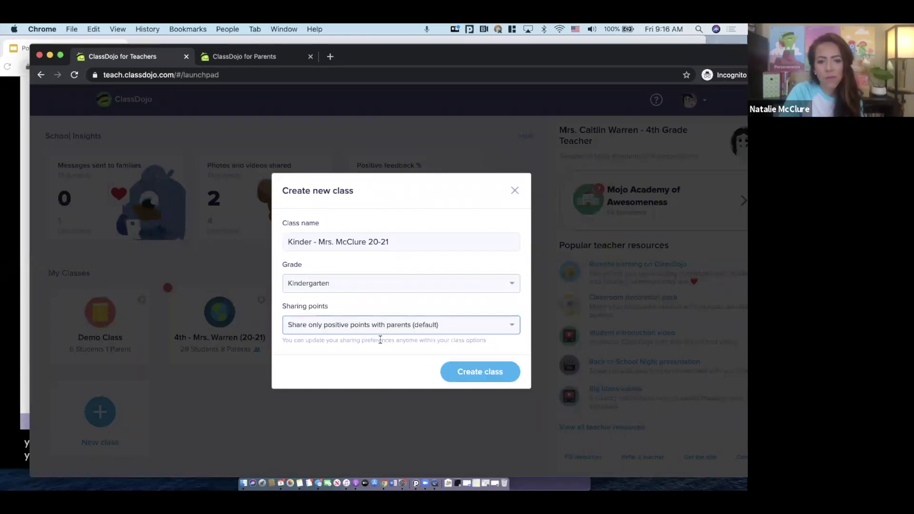
click(468, 372)
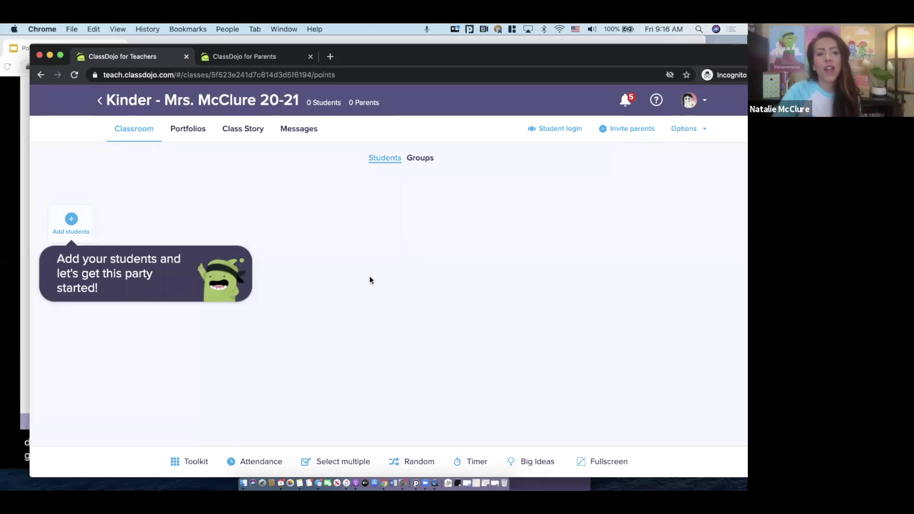
Preview the paste-list and Import from Excel options, then search the directory by a student's first name
click(71, 219)
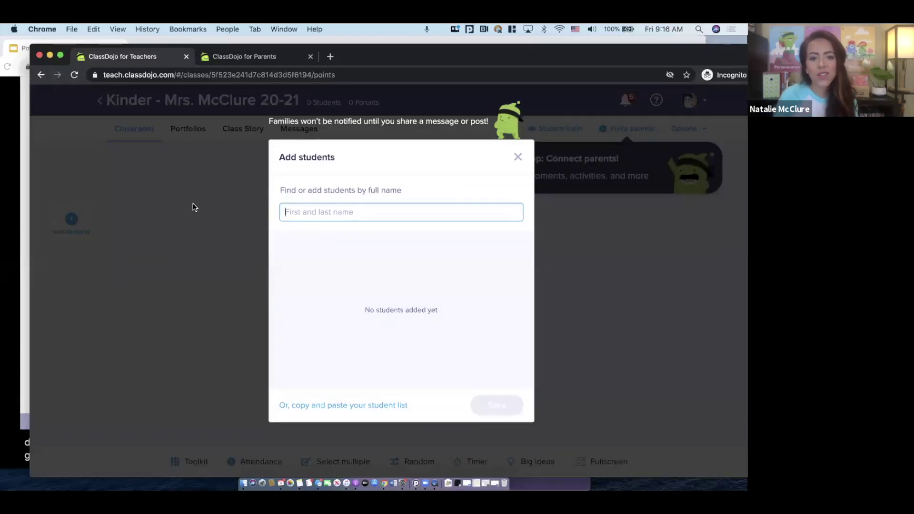
click(341, 406)
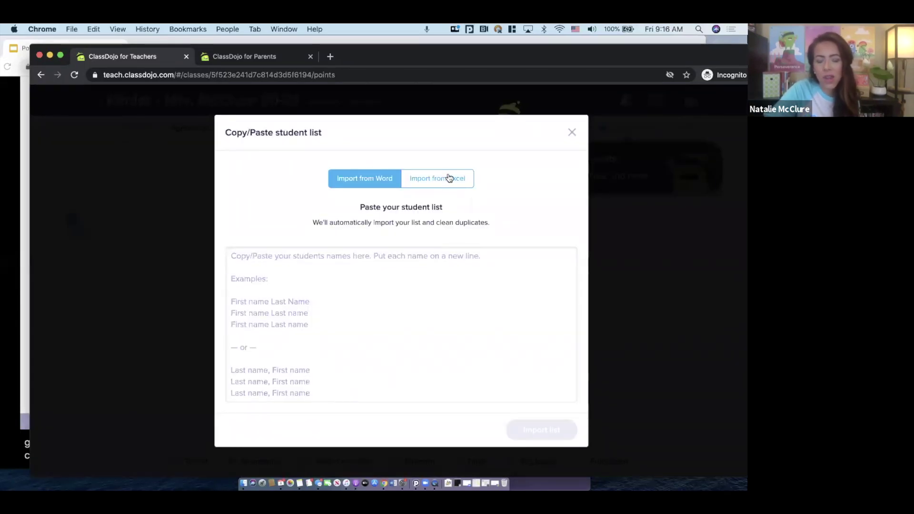
click(449, 178)
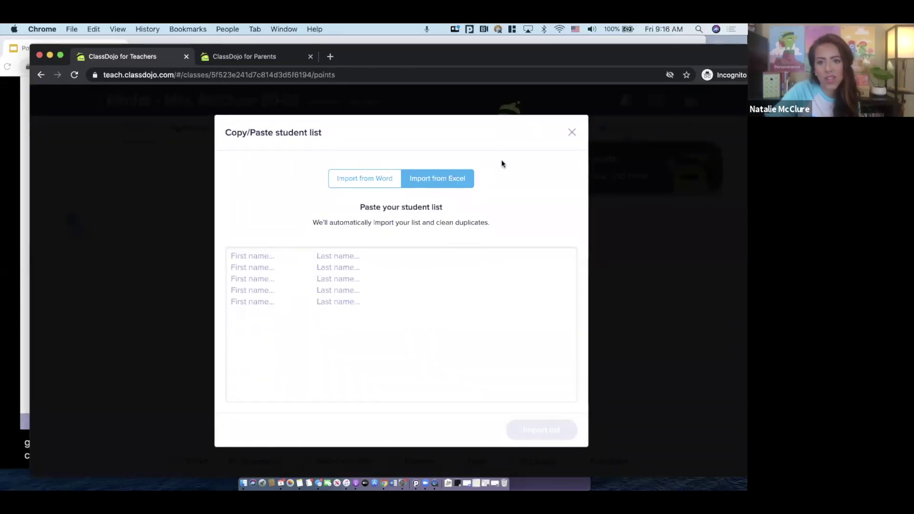
click(571, 132)
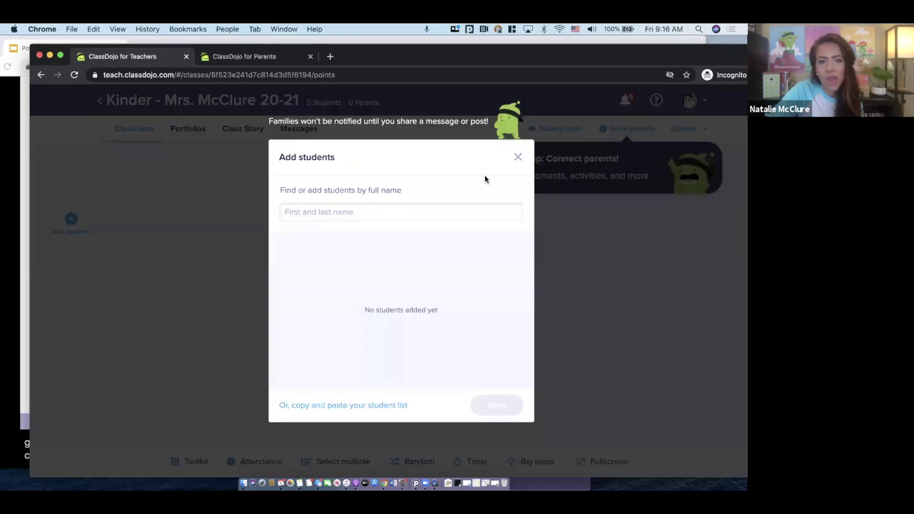
click(375, 211)
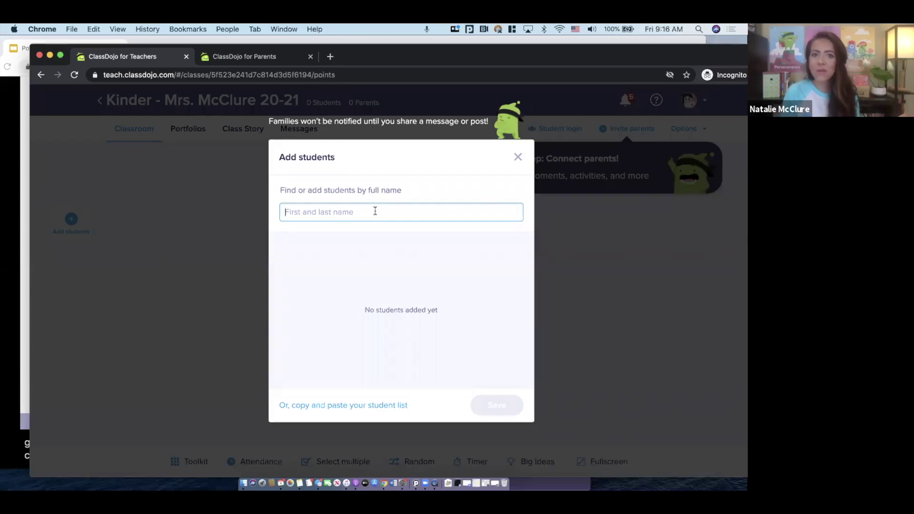
text(kier)
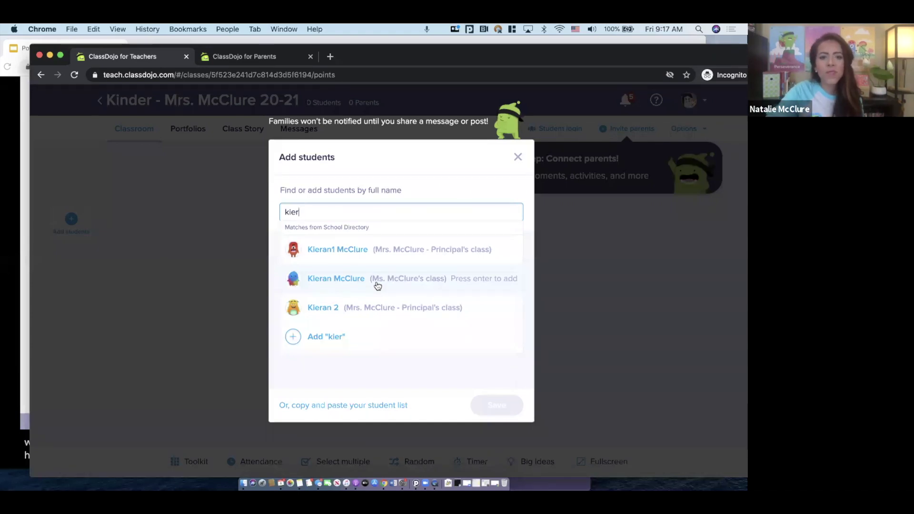
Add the directory match and a new student entered by full name, then save the roster
click(376, 285)
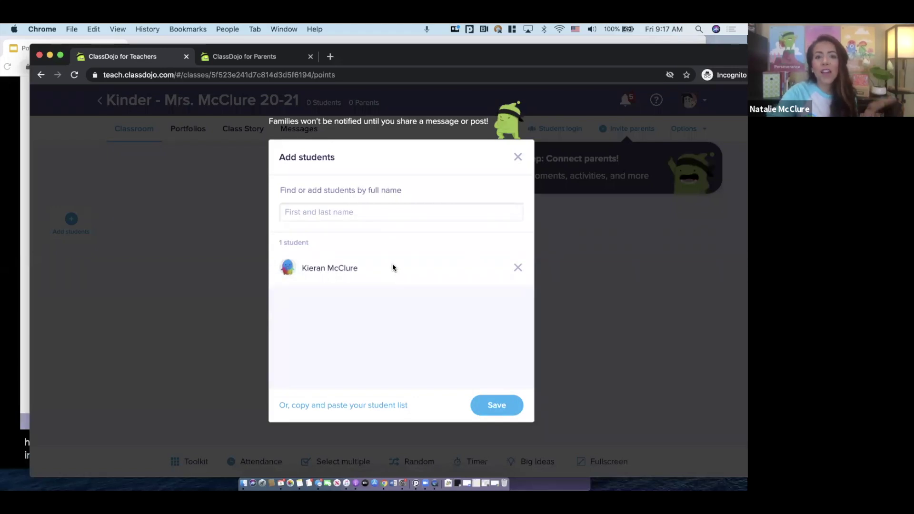
click(381, 211)
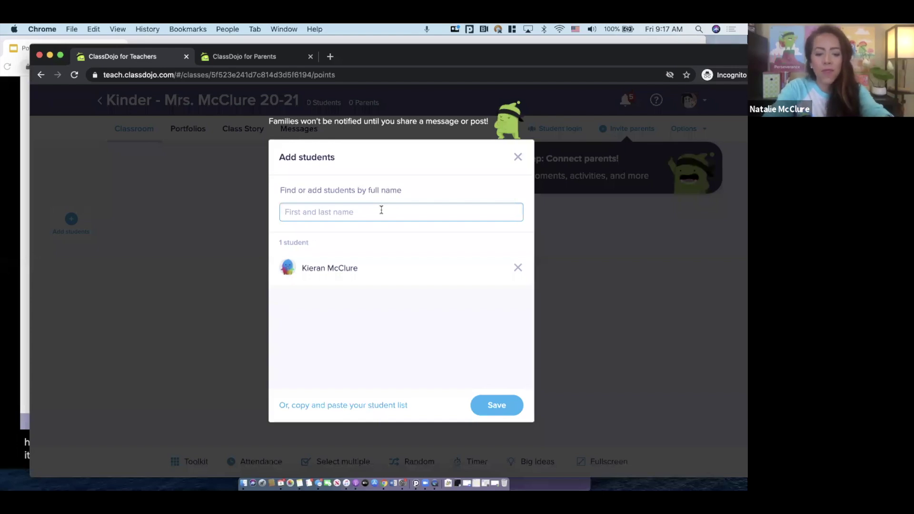
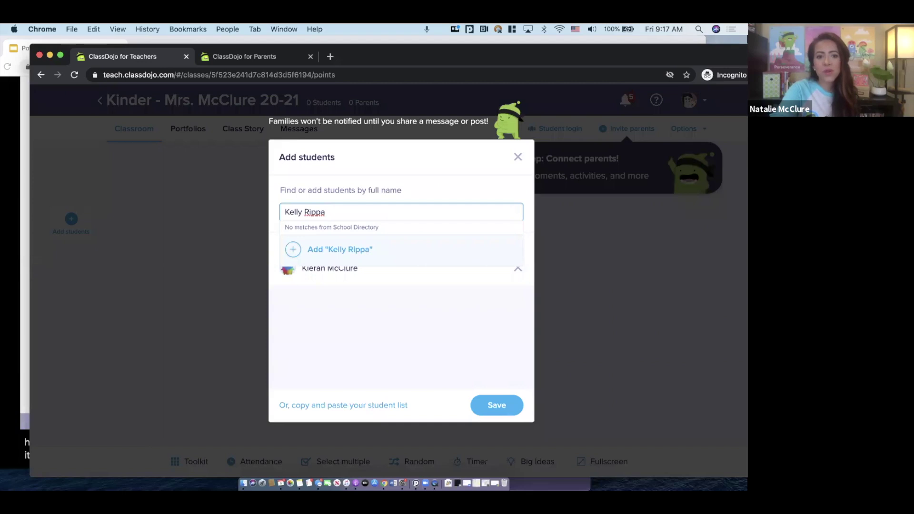
click(348, 252)
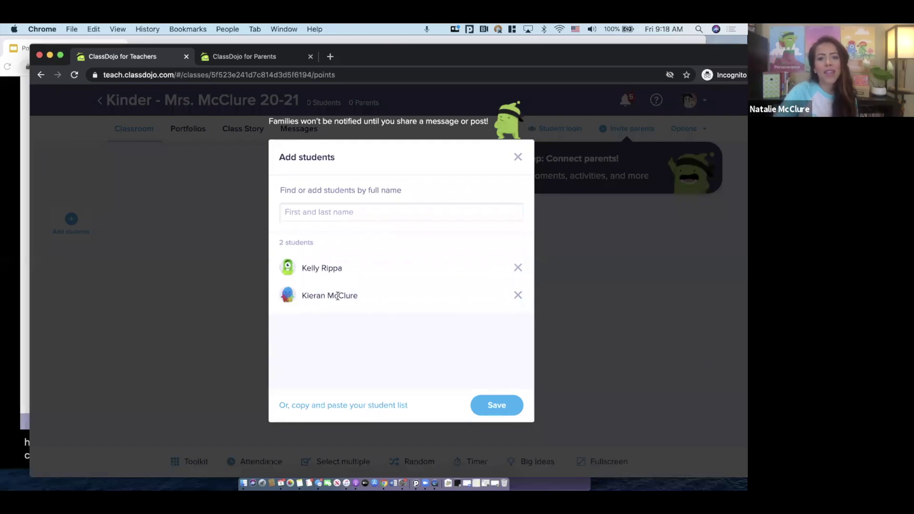
click(503, 408)
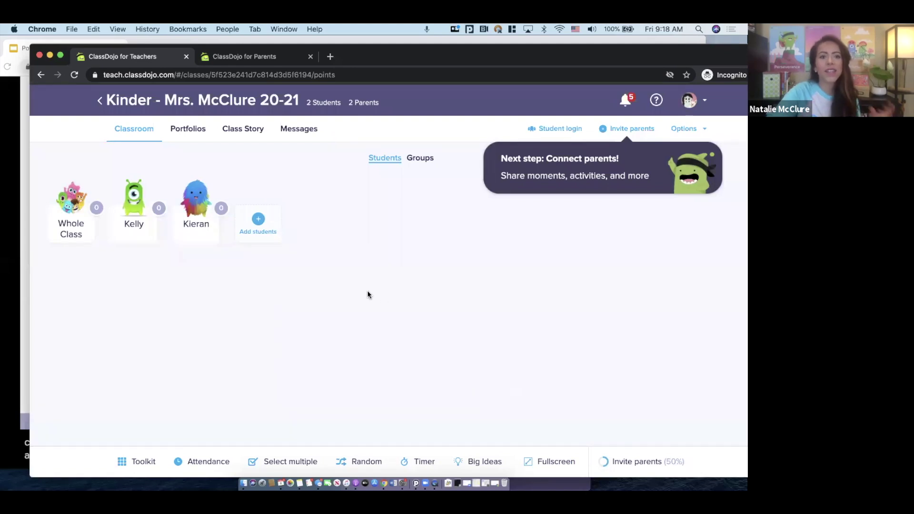
Open the Connect families settings and review, then save, a connected student's parent details
click(631, 129)
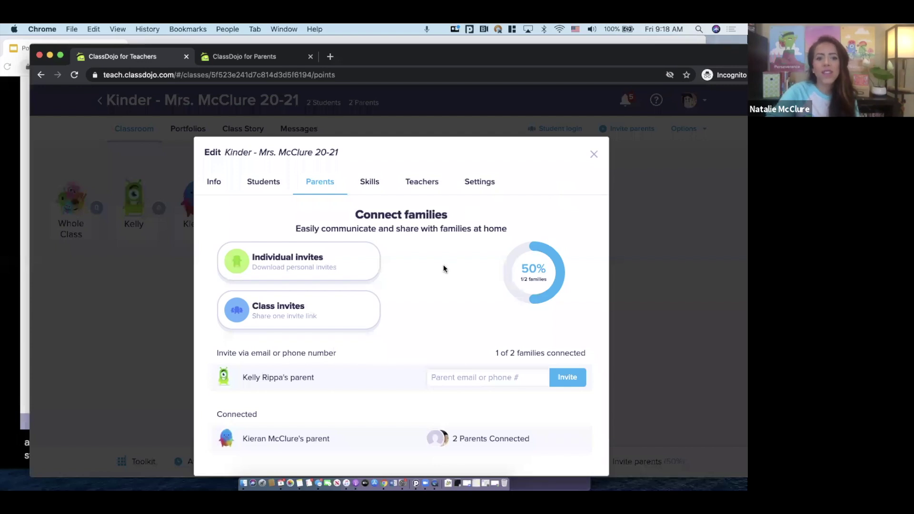
click(270, 440)
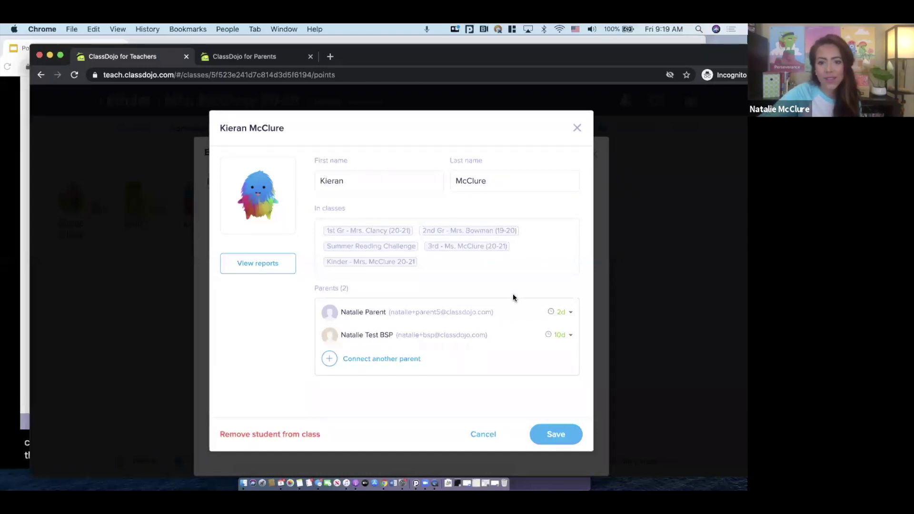
click(555, 434)
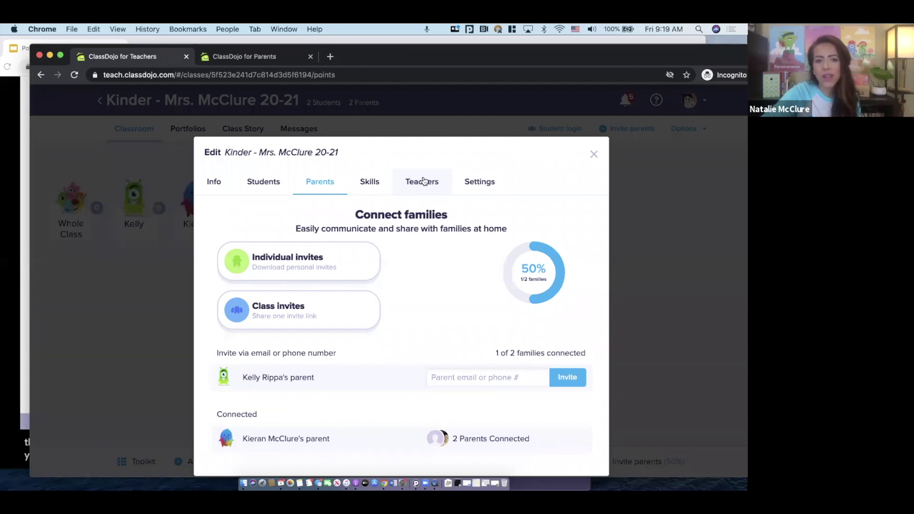
From the class settings Teachers page, invite the school principal as a co-teacher
click(261, 183)
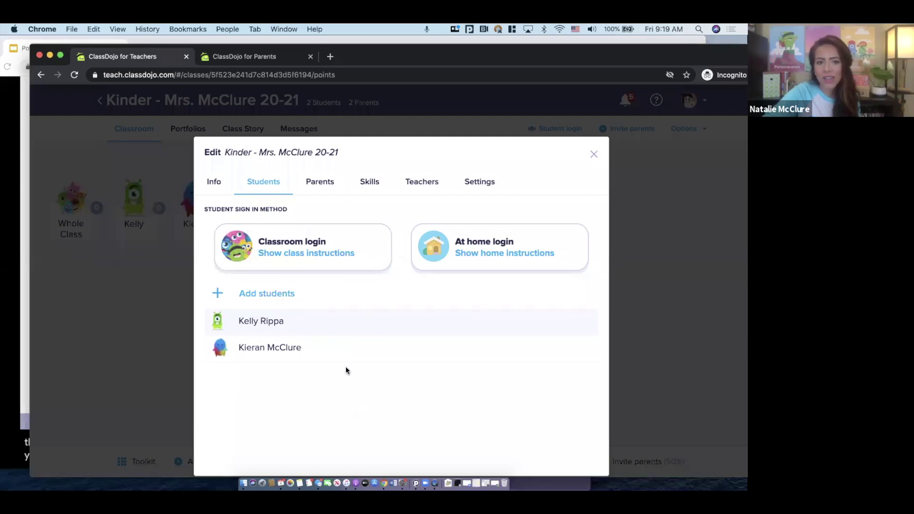
click(417, 182)
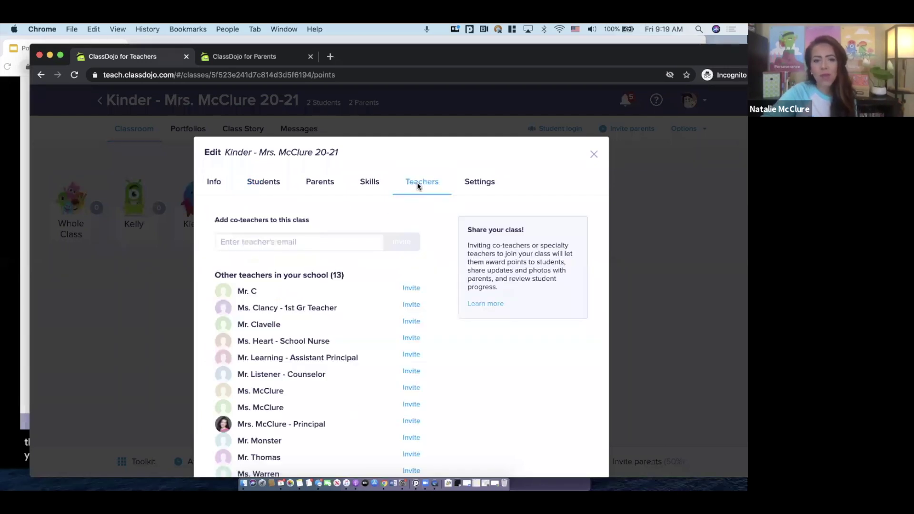
scroll(356, 293, down, 1)
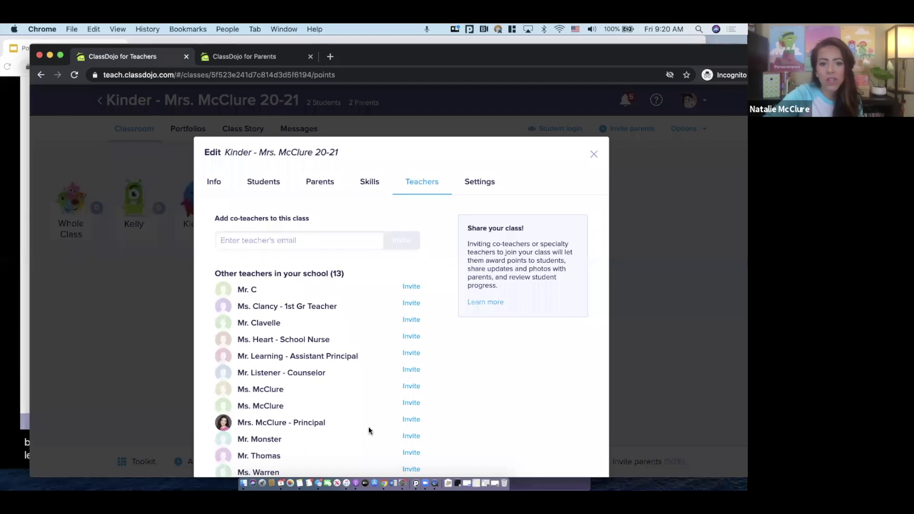
click(413, 419)
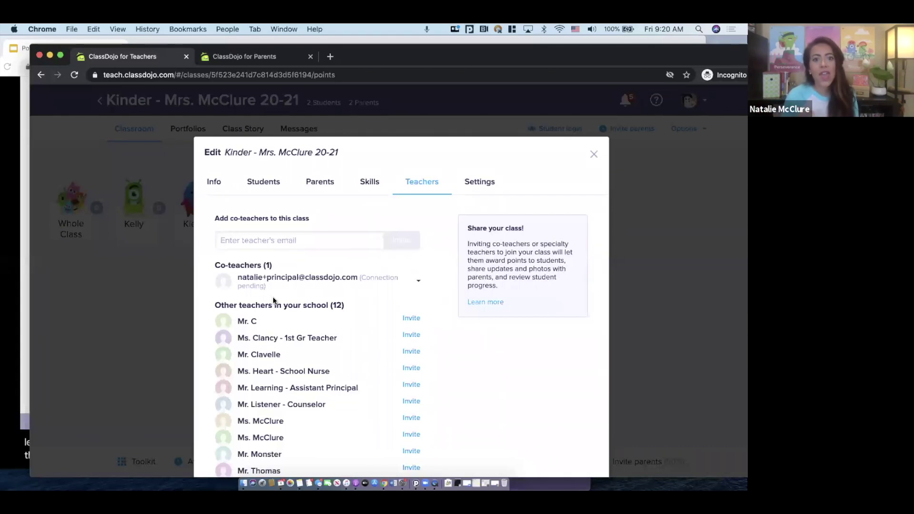
Invite a second co-teacher by entering their e-mail address, correcting the mistyped domain
click(272, 242)
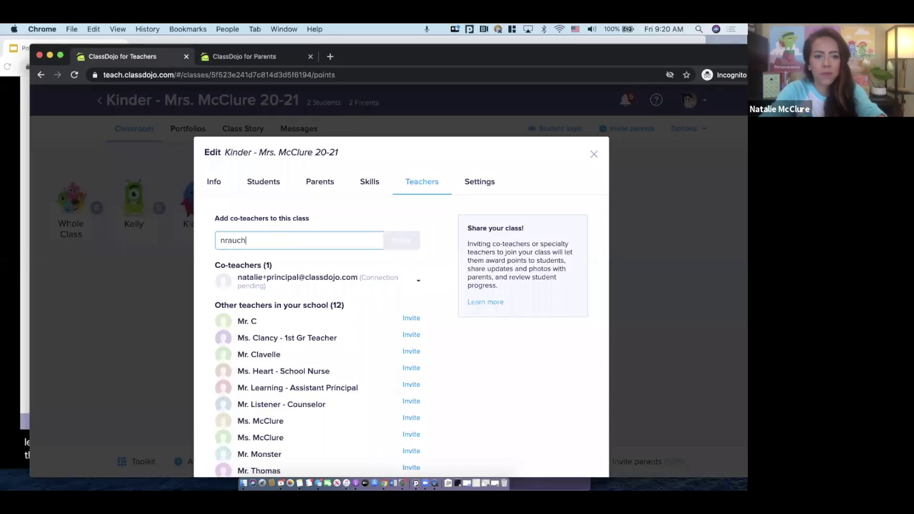
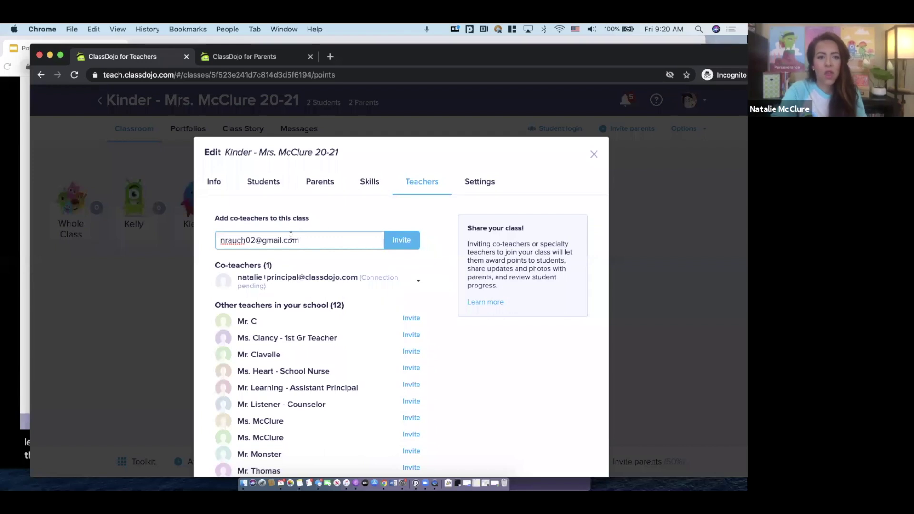
click(399, 244)
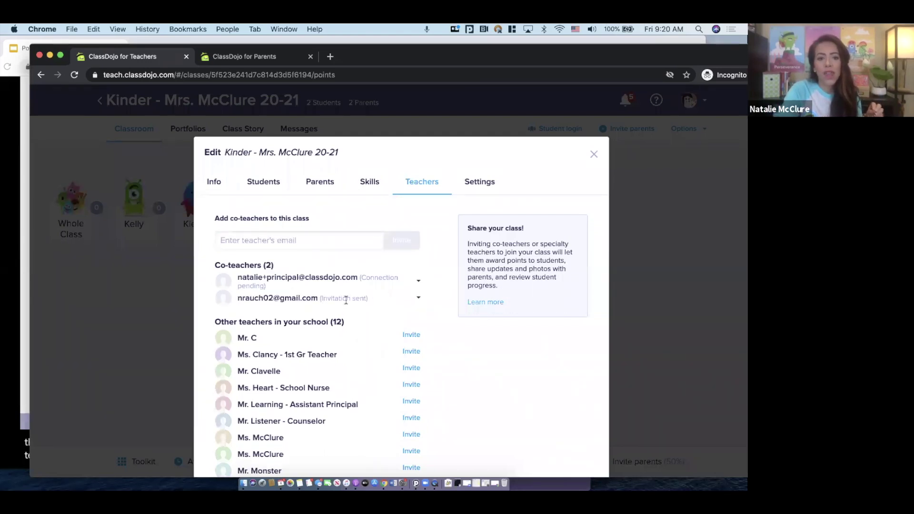
Highlight the new co-teacher's invitation status and e-mail, then view the class comment settings
drag(369, 298, 317, 298)
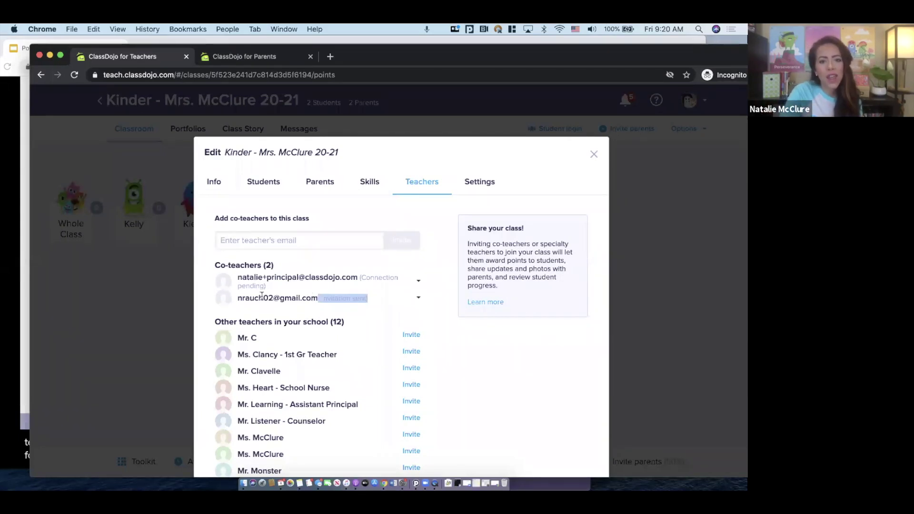
click(241, 299)
drag(243, 298, 318, 298)
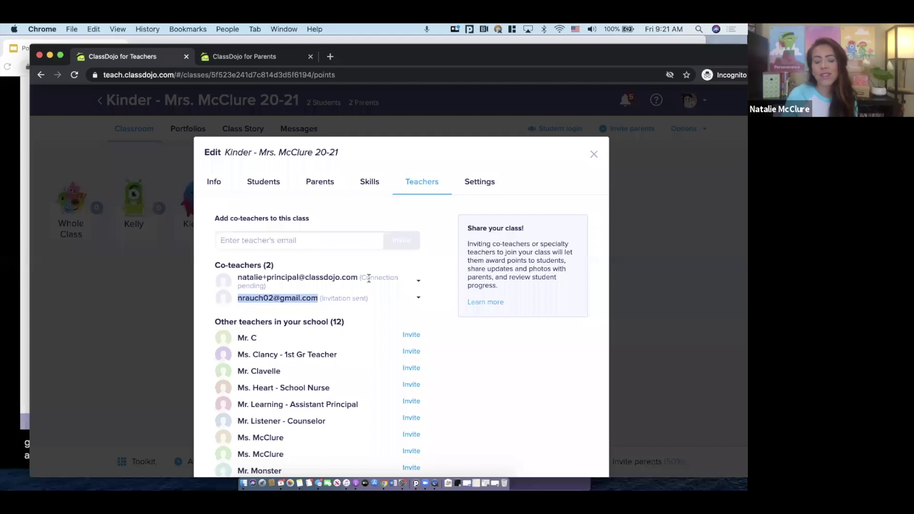
click(479, 180)
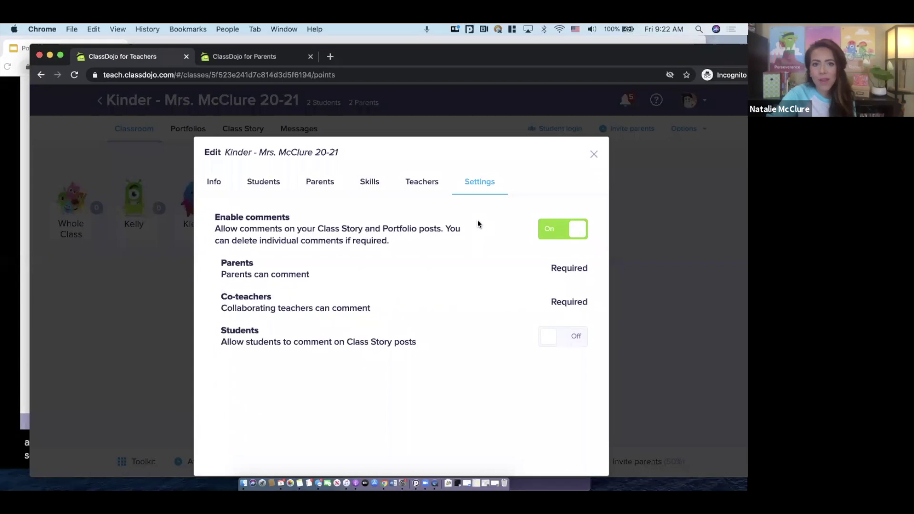
View the class's positive skills and browse the 'Import from' list of classes without importing
click(365, 187)
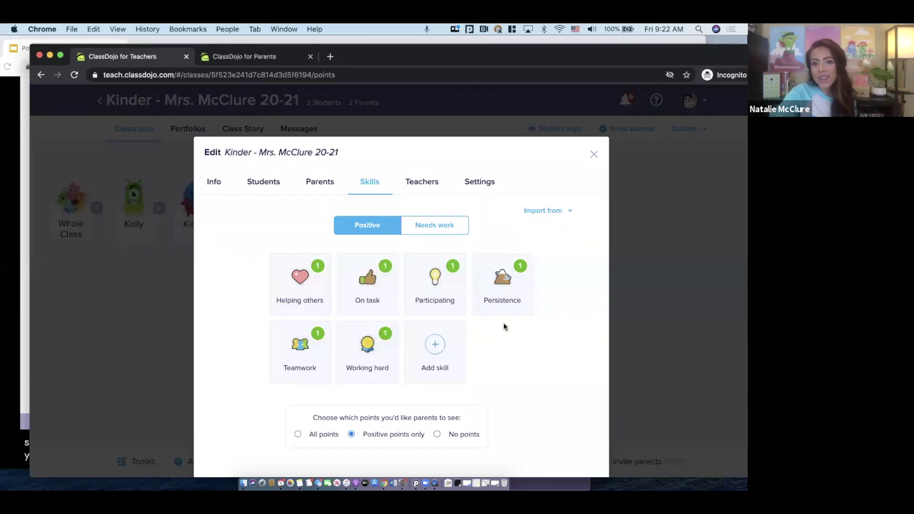
click(556, 212)
scroll(557, 317, down, 1)
scroll(556, 318, down, 1)
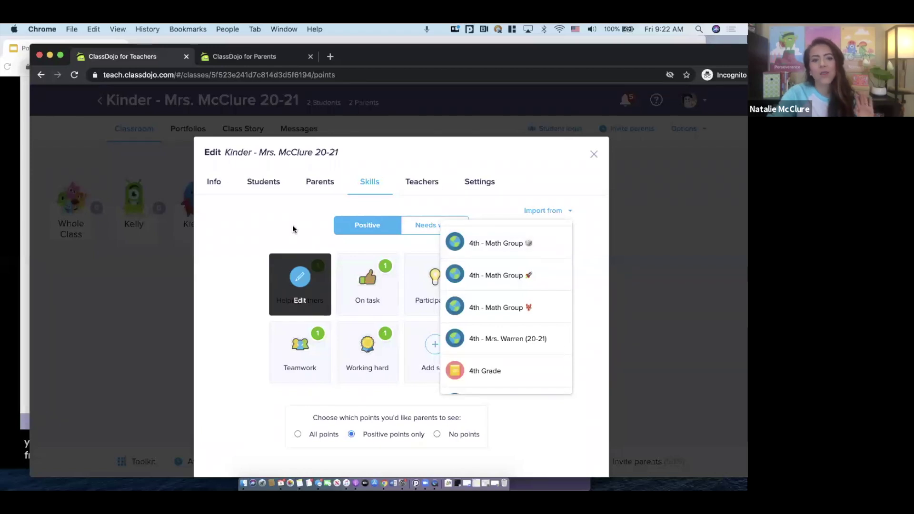
click(284, 211)
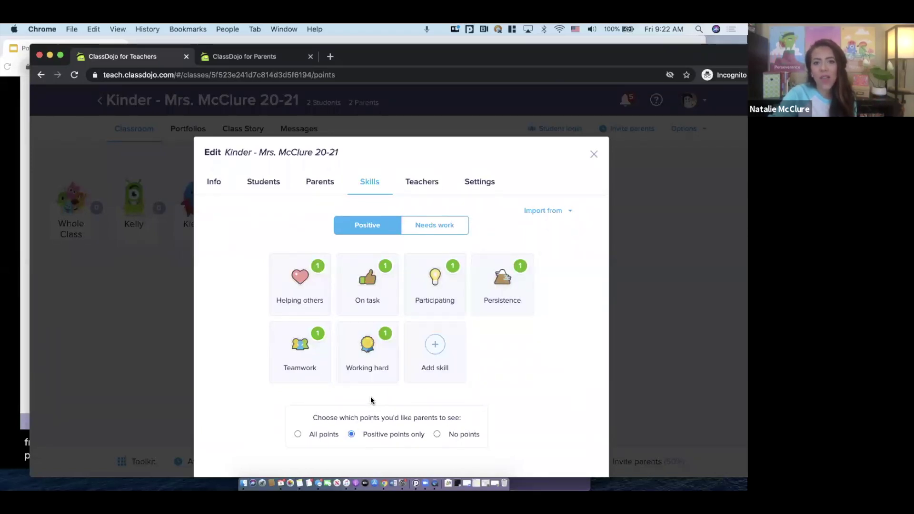
Open the Individual invites printouts for all parents, keeping English (US) as the language
click(321, 187)
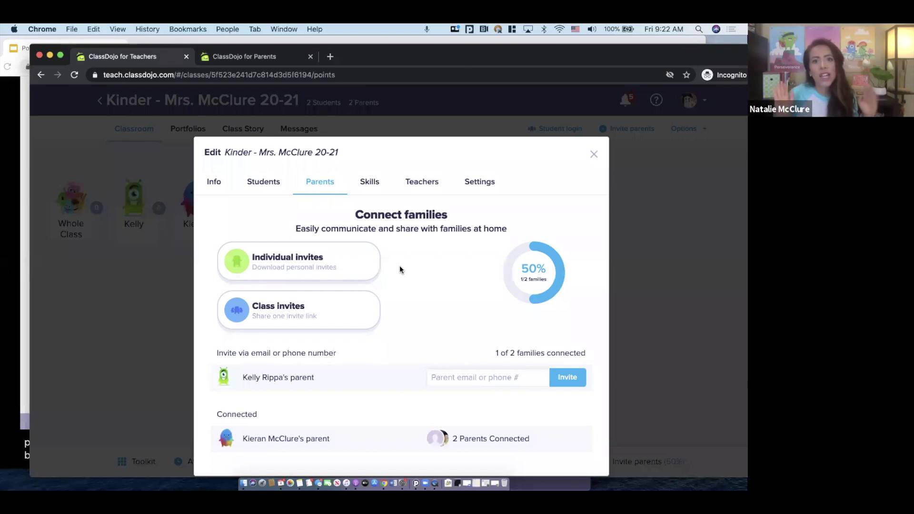
click(347, 267)
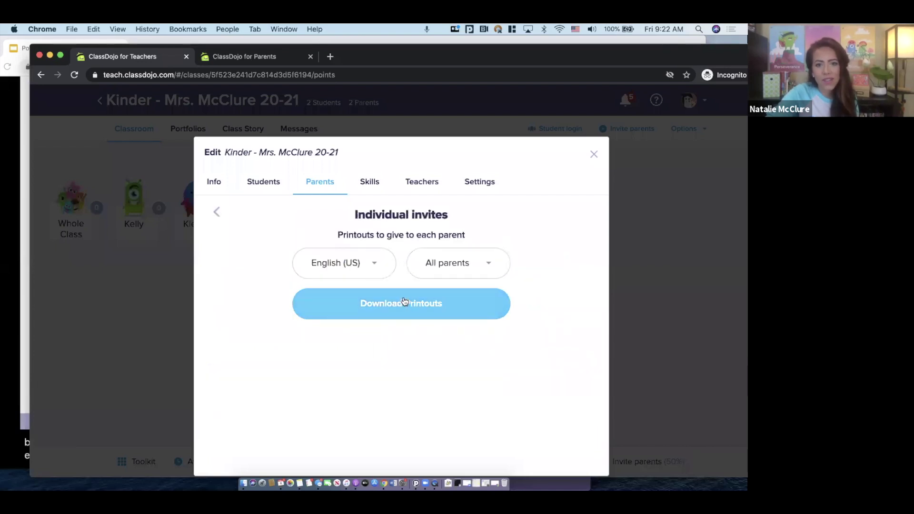
click(376, 256)
scroll(378, 285, down, 5)
scroll(379, 306, up, 4)
click(301, 224)
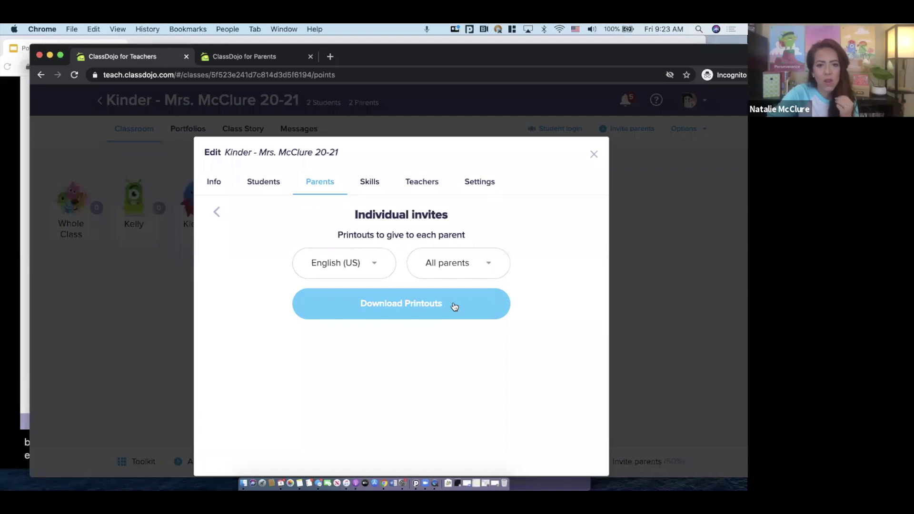
Download the parent invite printouts PDF to Downloads and open it in a new tab
click(455, 306)
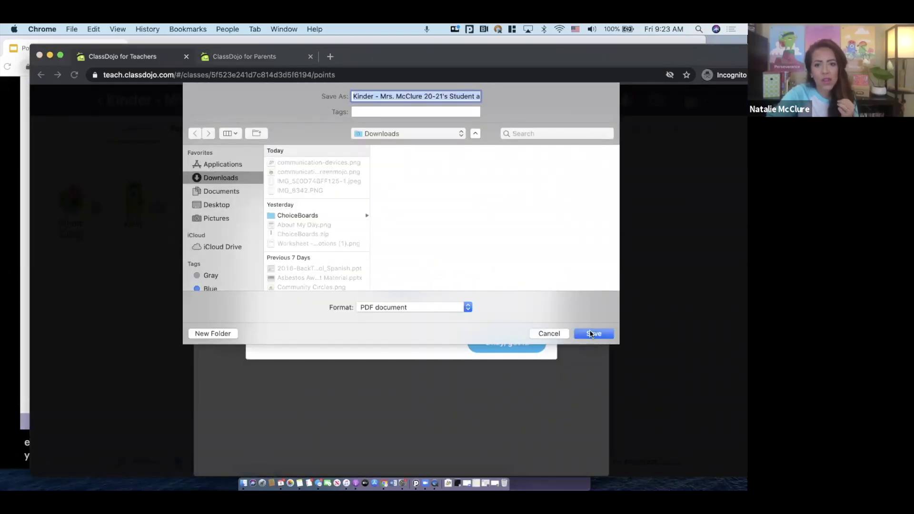
click(586, 332)
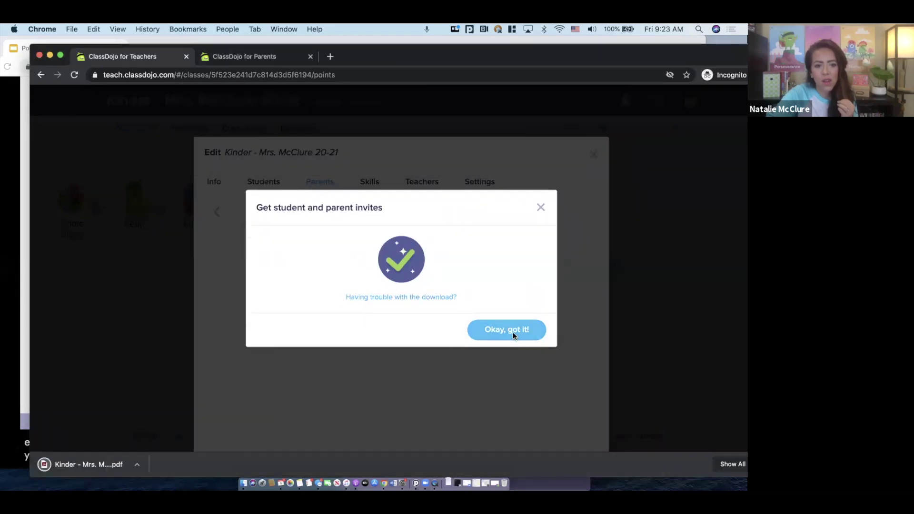
click(513, 333)
click(83, 465)
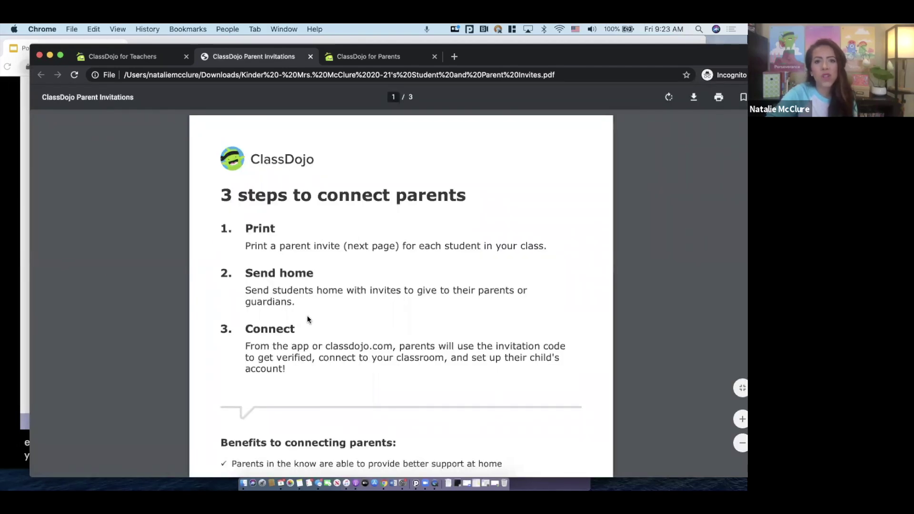
scroll(308, 318, down, 5)
scroll(307, 315, down, 2)
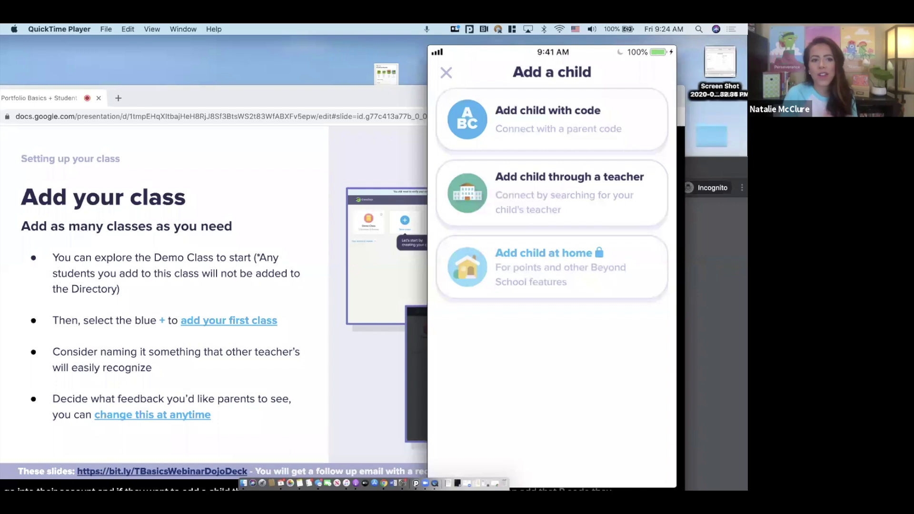
Switch from the QuickTime phone mirror back to the ClassDojo browser window with Cmd+Tab
key(super+Tab)
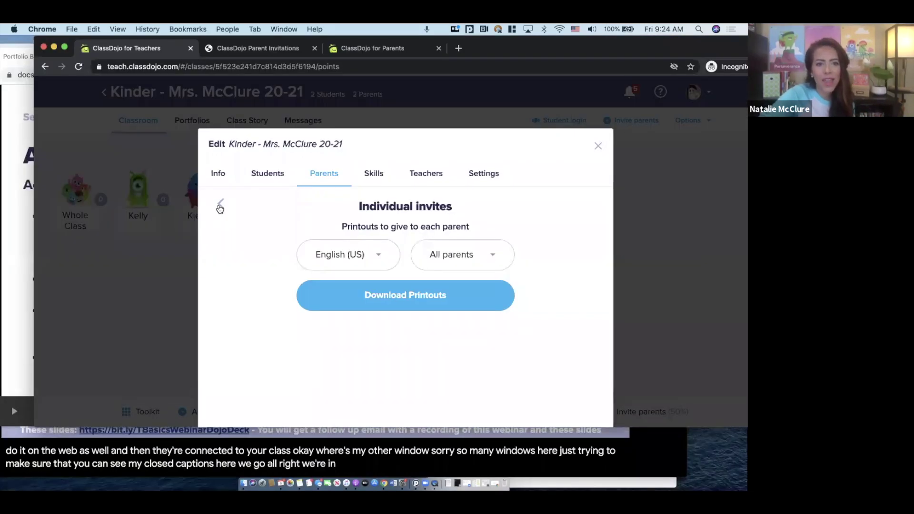
Check the class-wide parent invite link, then start inviting the unconnected family by e-mail or phone
click(220, 205)
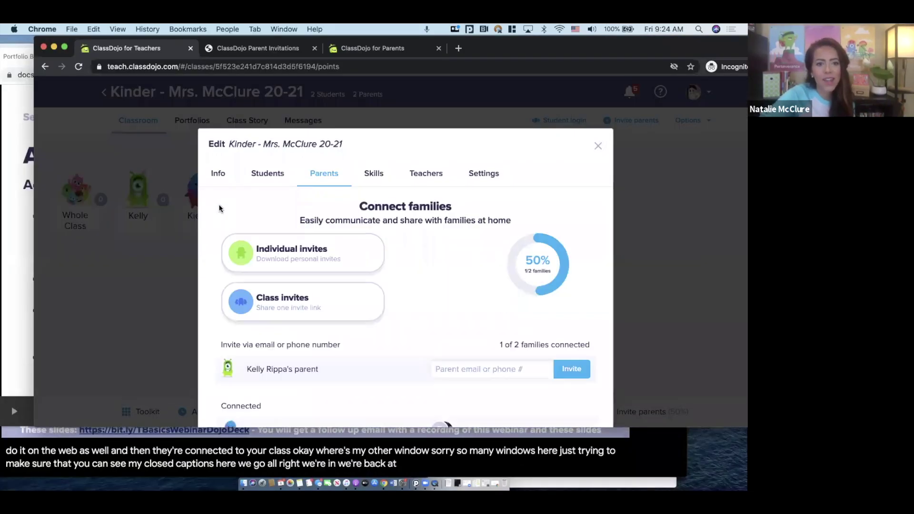
click(328, 304)
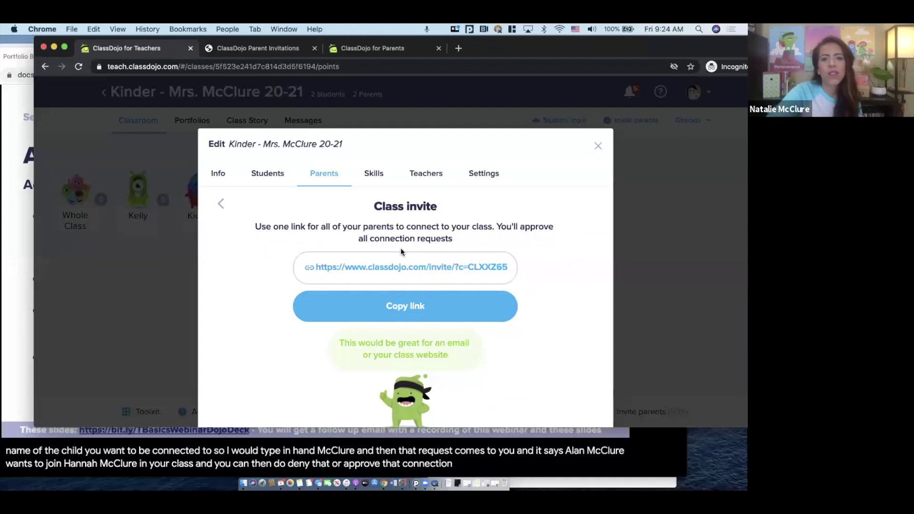
click(219, 202)
scroll(275, 242, down, 1)
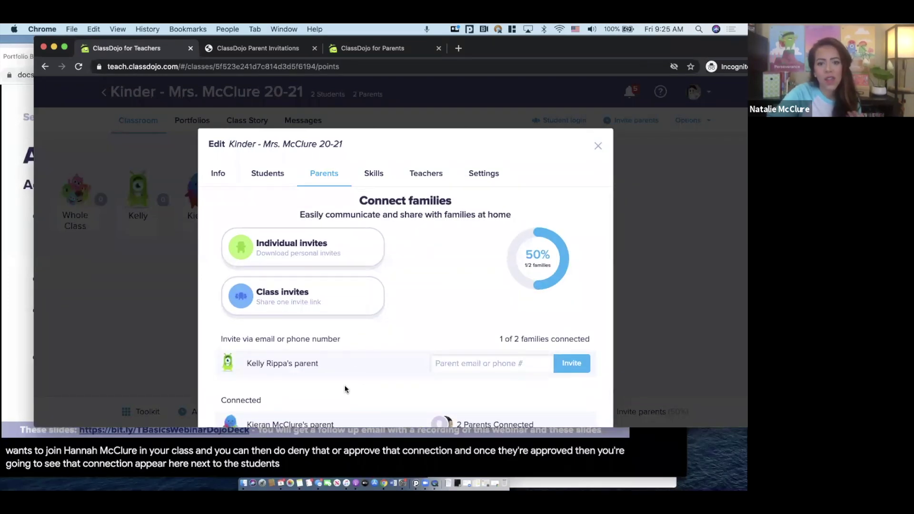
click(481, 365)
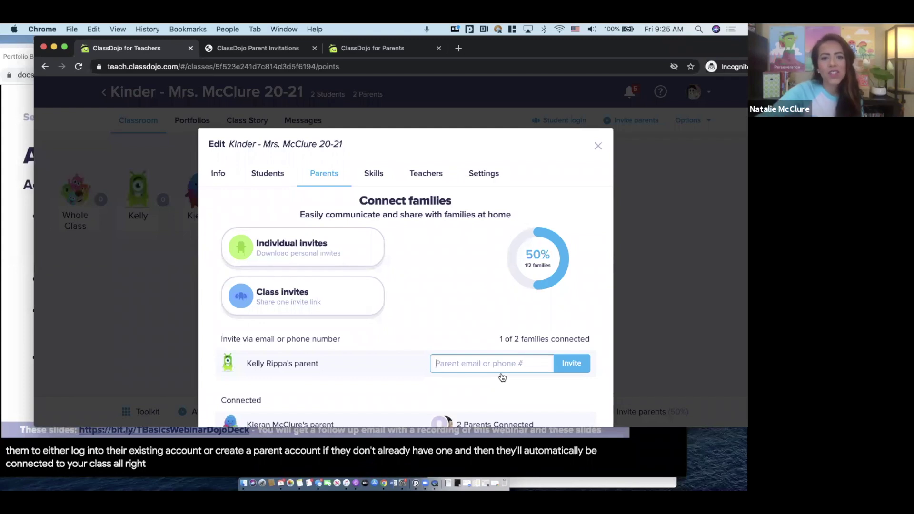
Close the Kinder class settings and open Student login for the 4th - Mrs. Warren (20-21) class
click(596, 145)
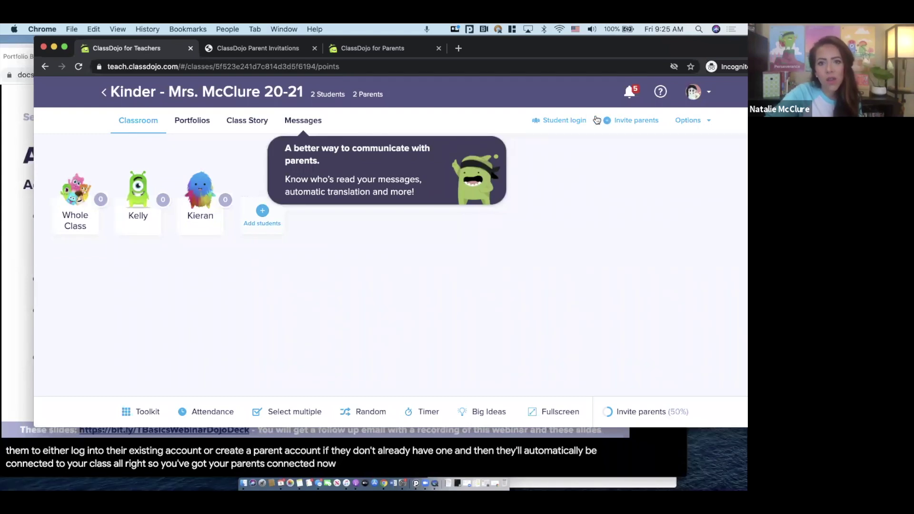
click(554, 116)
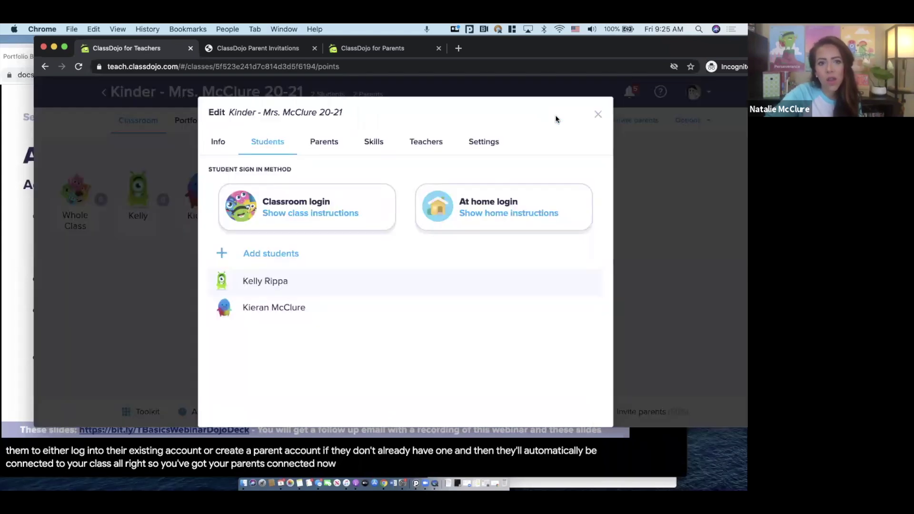
click(598, 114)
click(110, 94)
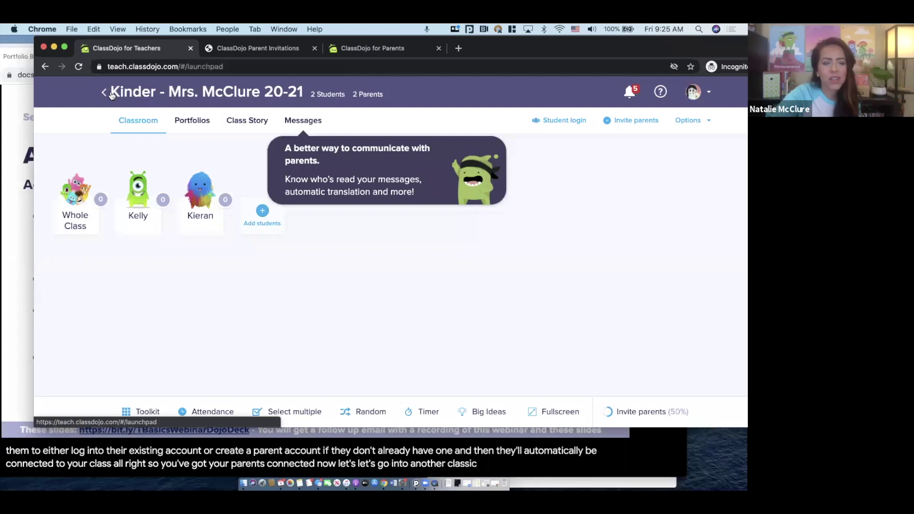
click(223, 319)
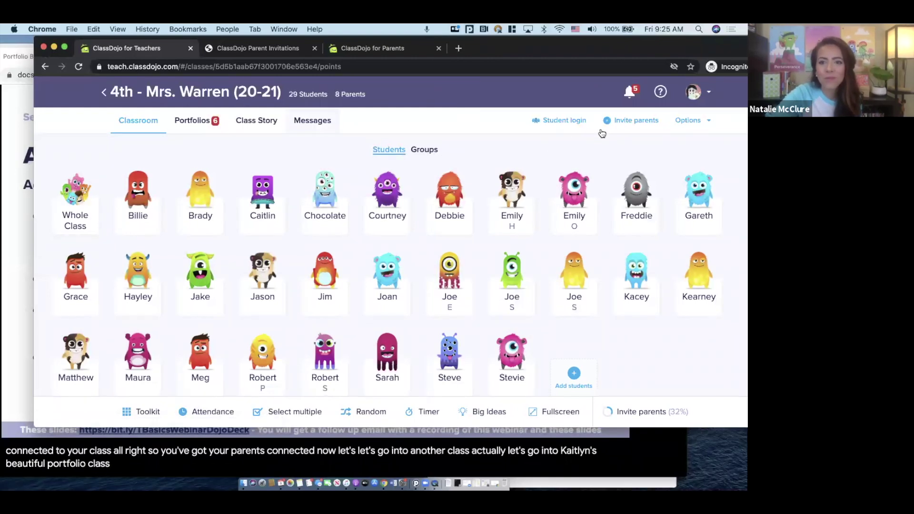
click(555, 121)
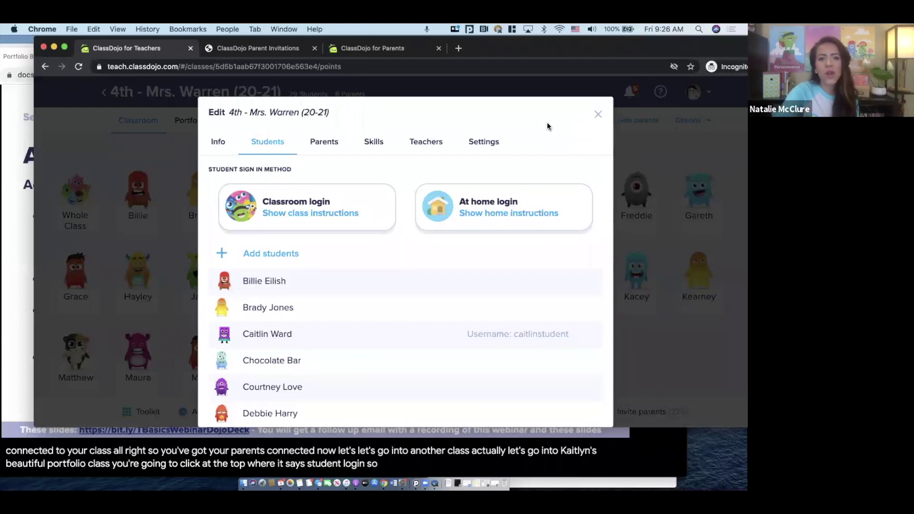
Open Classroom login to see the QR code, text code and Google sign-in options
click(323, 208)
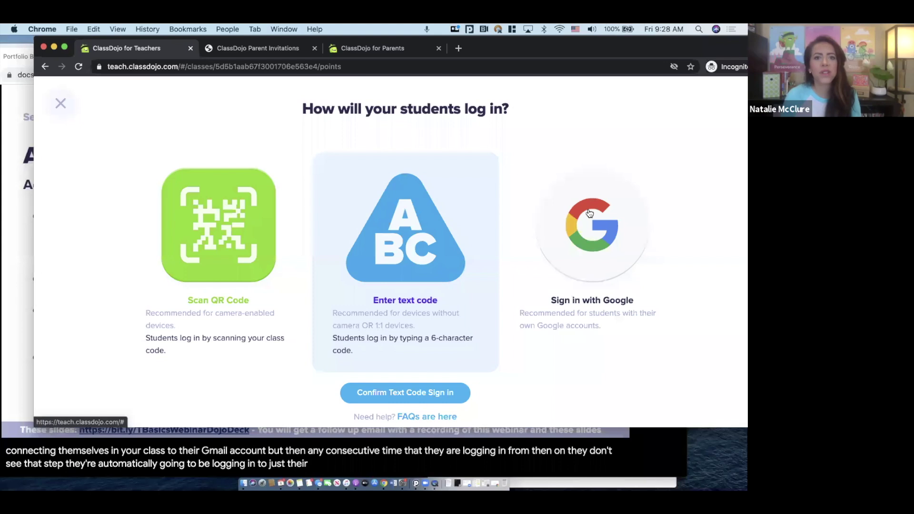
Close the classroom login options and show the At home login instructions for parents
click(60, 102)
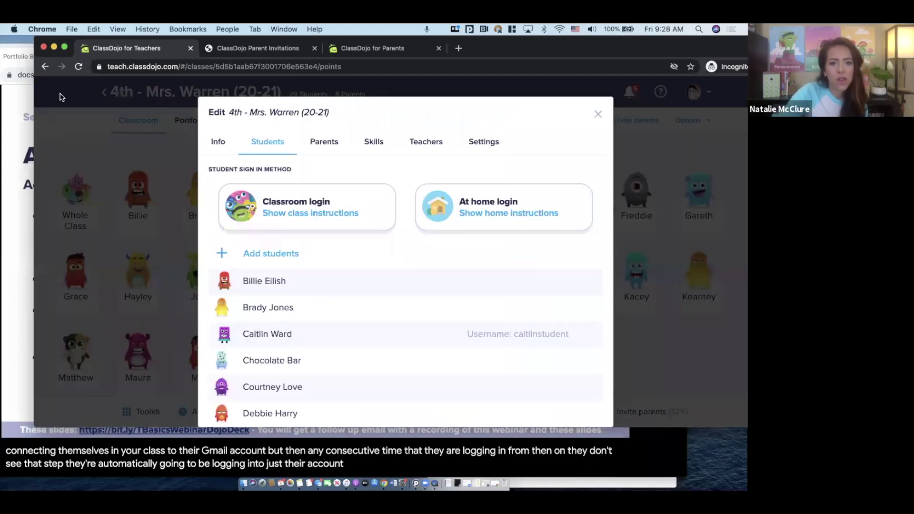
click(506, 209)
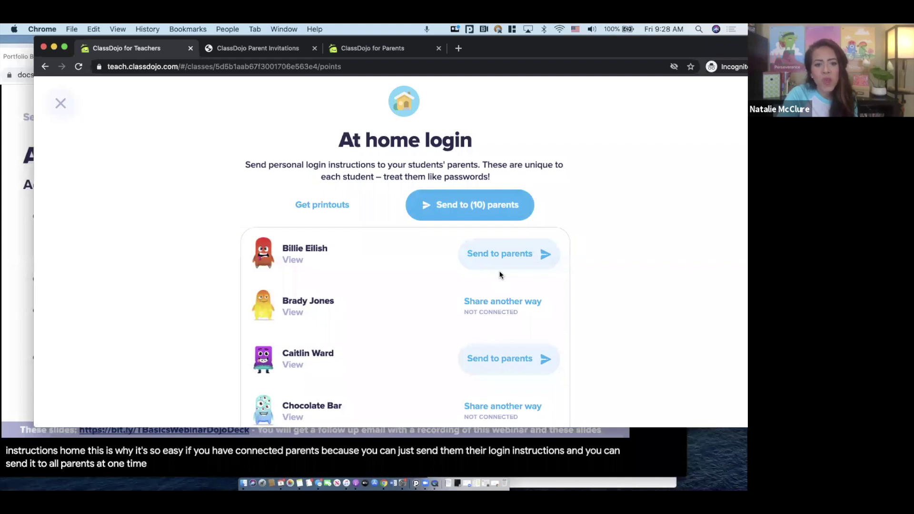
scroll(500, 275, down, 10)
scroll(504, 282, down, 2)
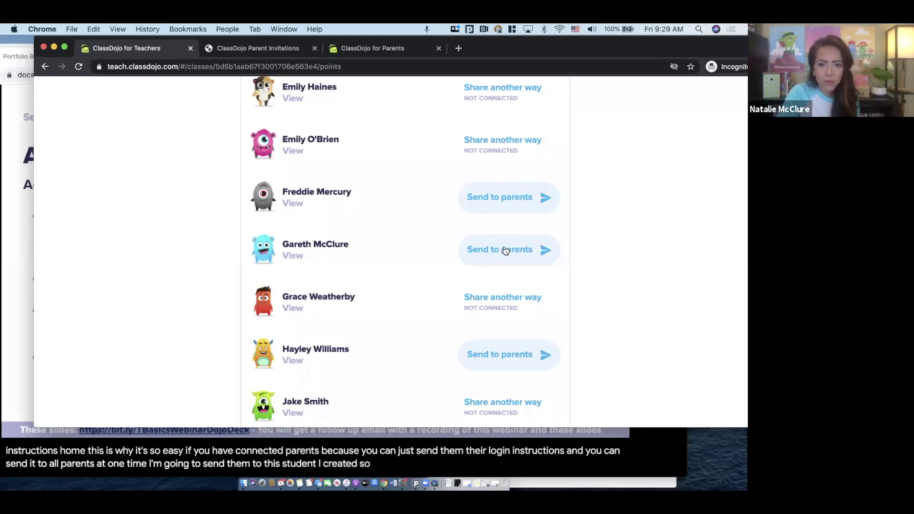
click(505, 250)
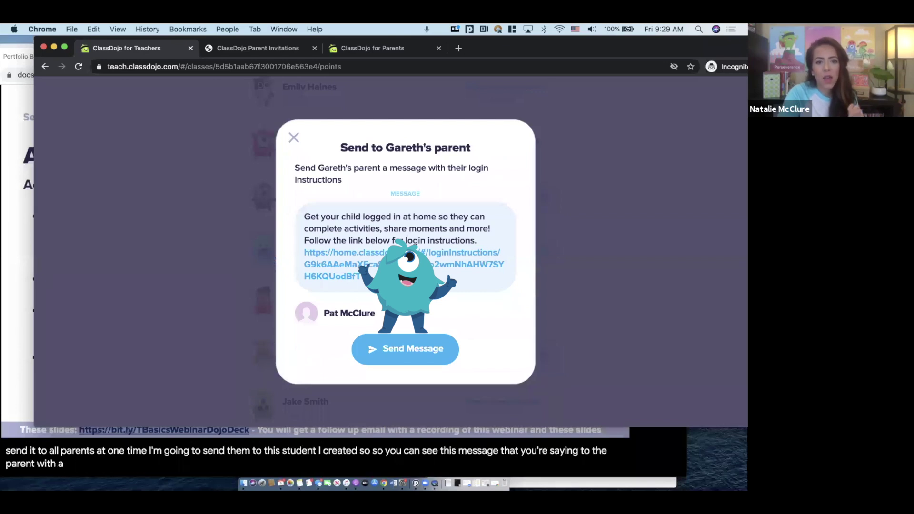
click(294, 138)
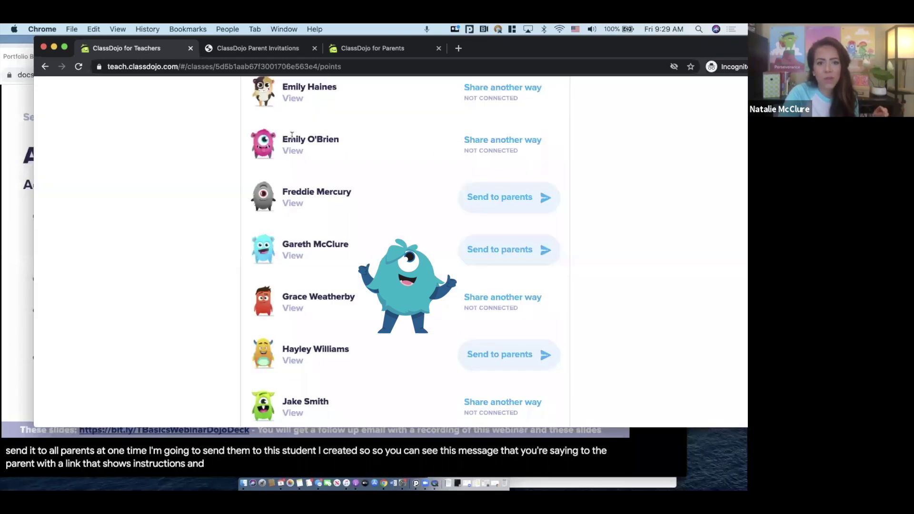
Open one student's home login instructions in a parent-view tab and lower the browser window
click(293, 256)
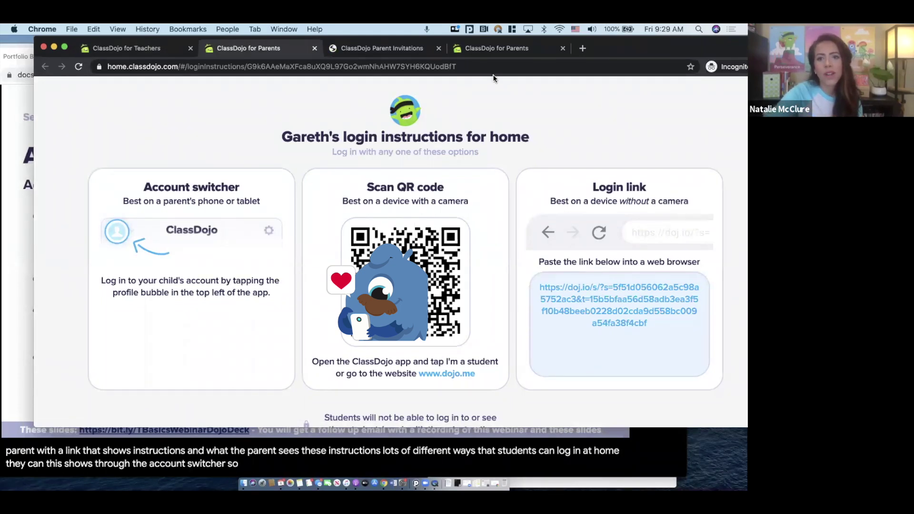
drag(619, 46, 615, 61)
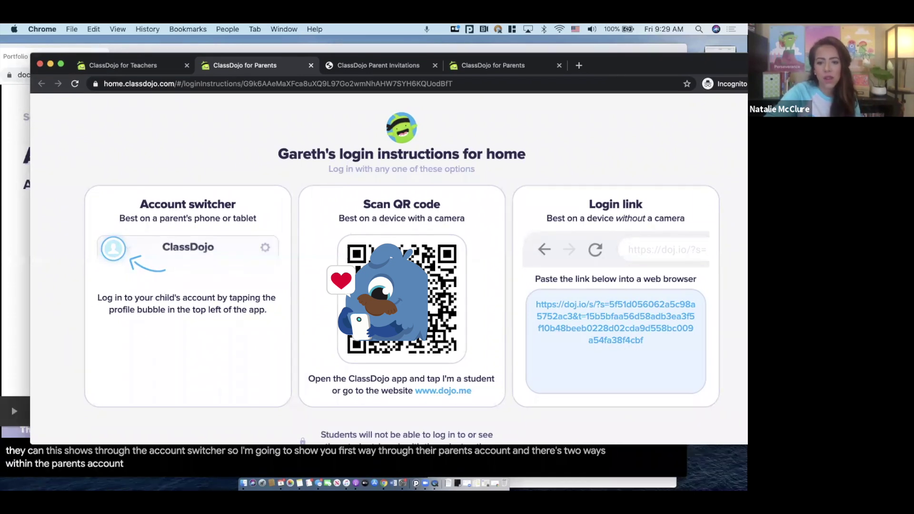
Bring the QuickTime mirrored-phone window showing ClassDojo's Add a child screen to the front
click(633, 478)
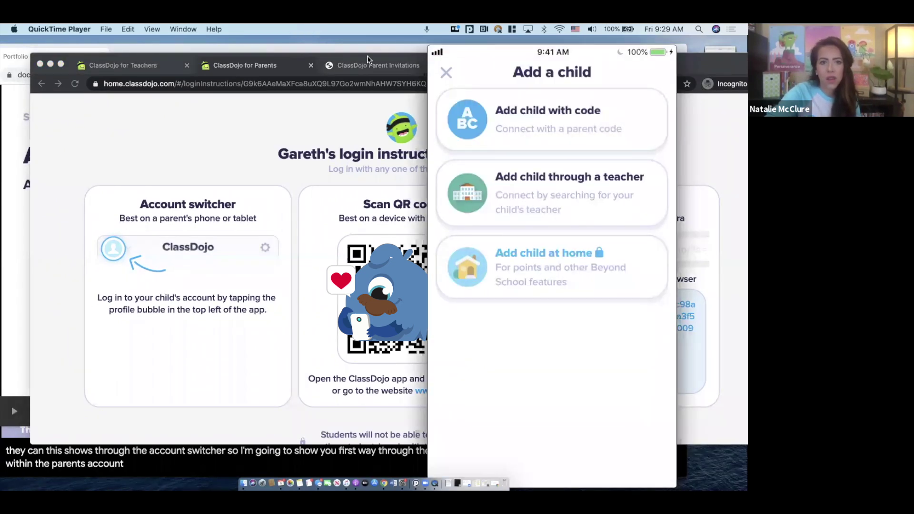
drag(339, 56, 341, 39)
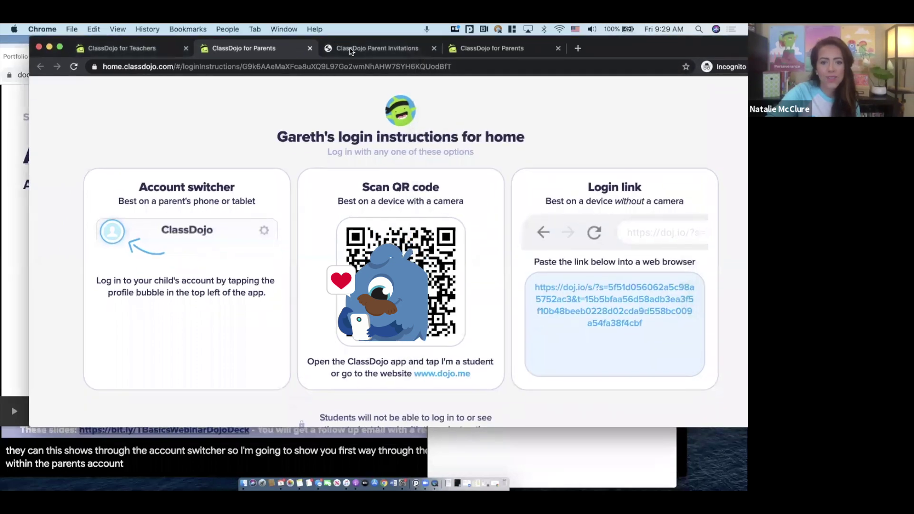
click(656, 192)
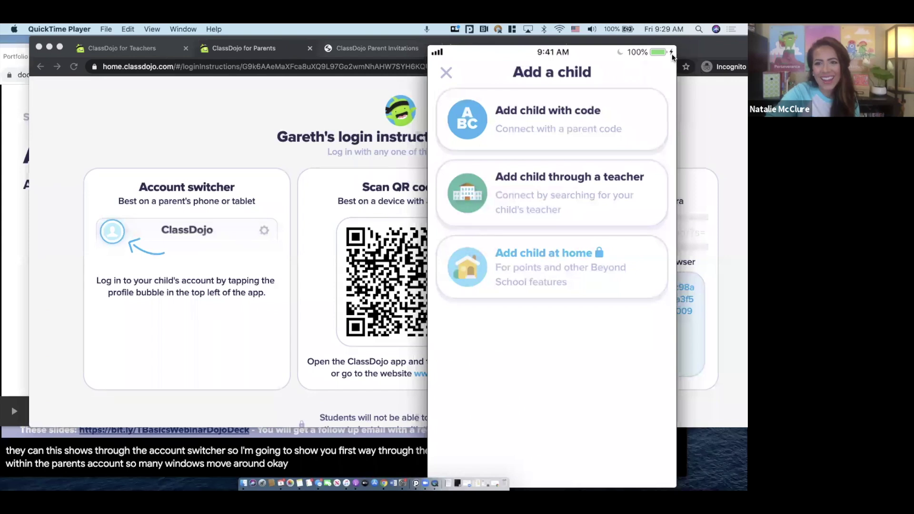
Close Add a child and switch the parent app to the student's account
click(447, 73)
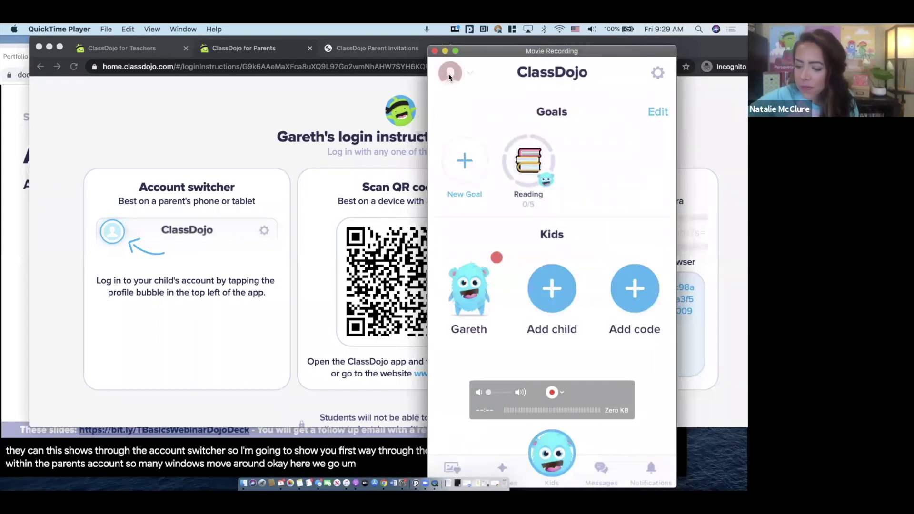
click(450, 72)
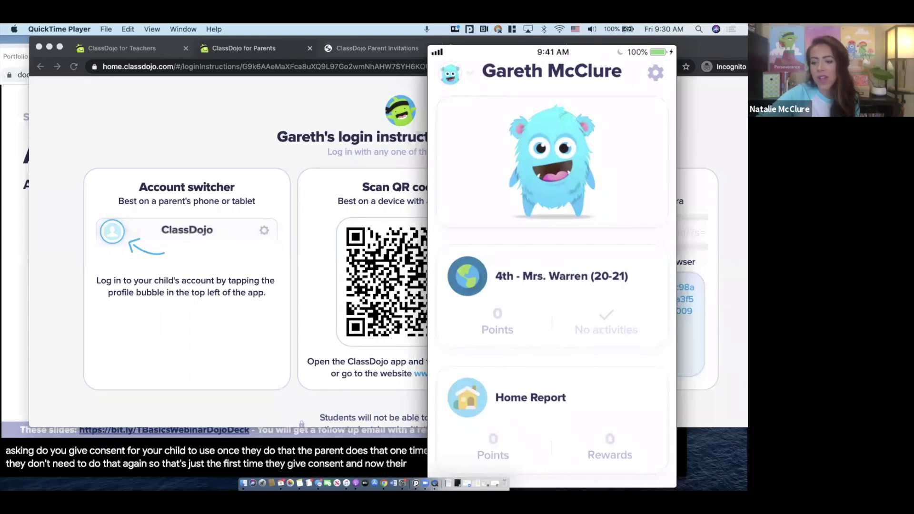
Open the student's 4th - Mrs. Warren class, go back, and reopen it to reach the setup QR code
scroll(552, 286, down, 2)
scroll(552, 286, up, 4)
scroll(552, 285, down, 4)
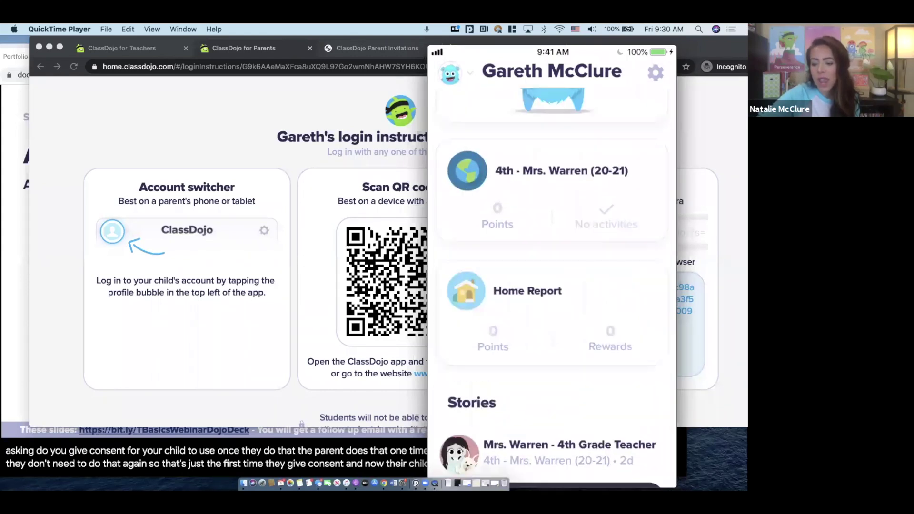
scroll(552, 286, up, 1)
click(552, 192)
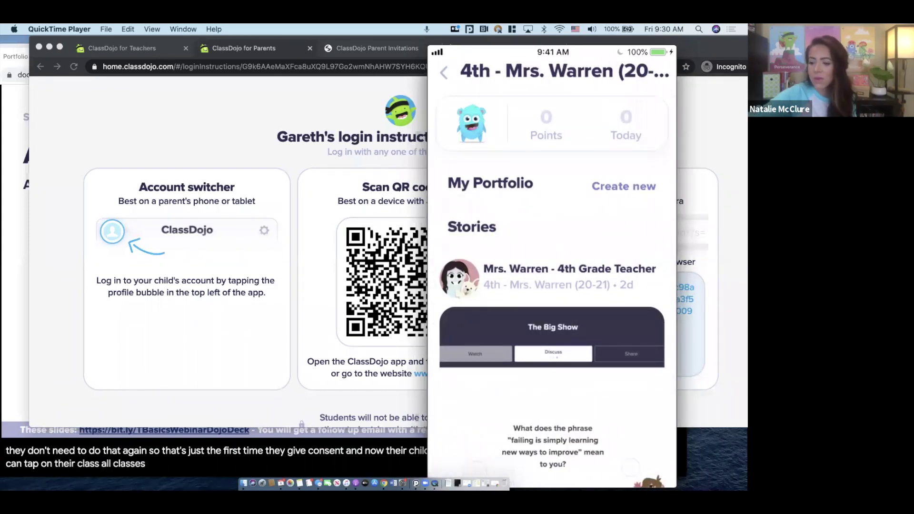
click(443, 73)
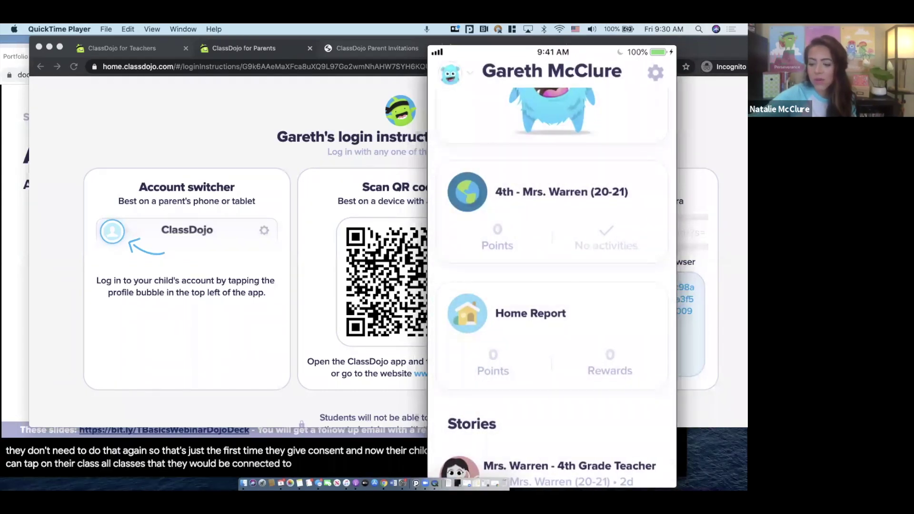
click(552, 192)
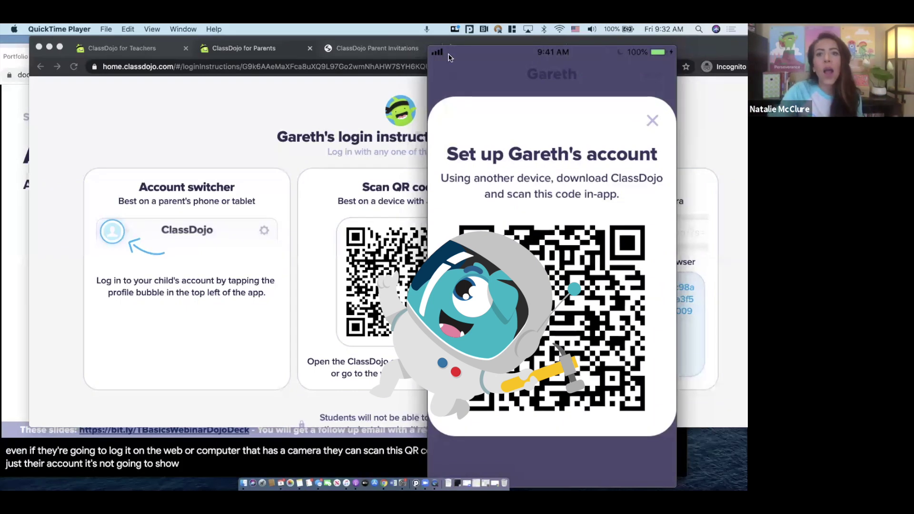
Bring the Chrome page with the student's home login instructions in front of the phone mirror
mouse_move(467, 52)
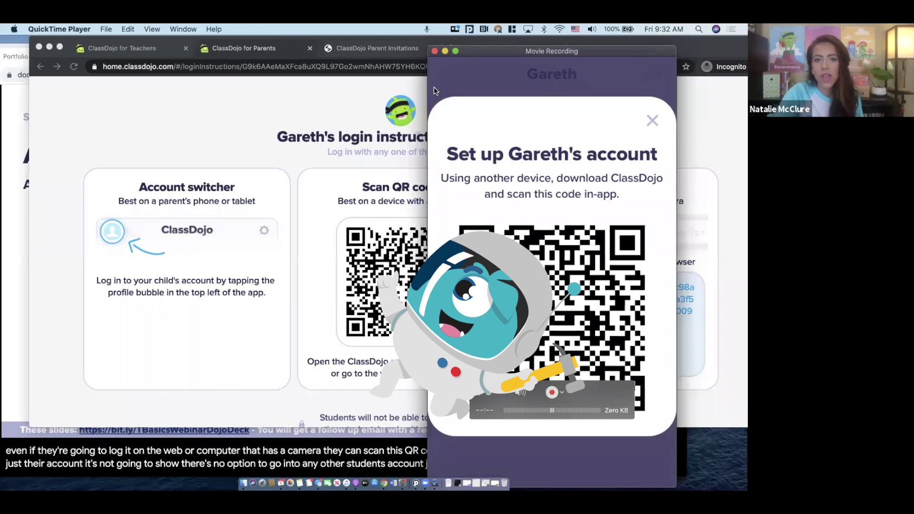
click(394, 240)
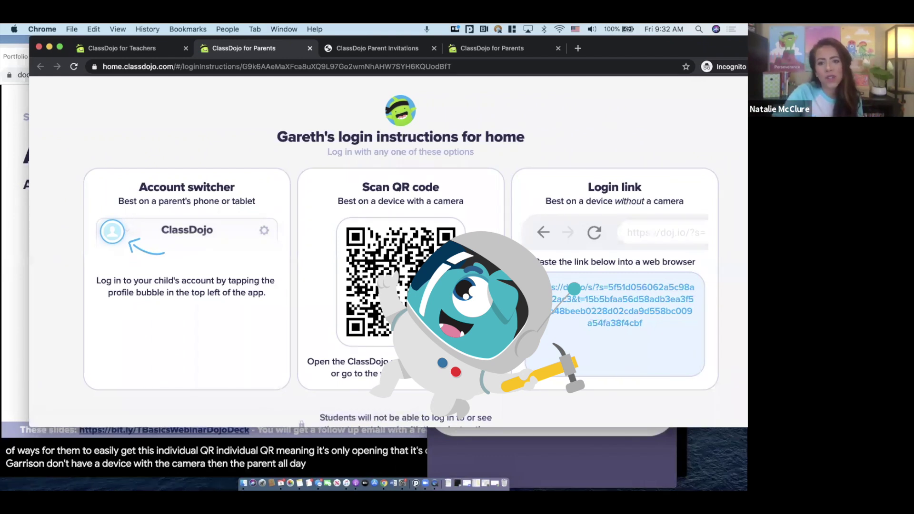
Copy the student's login link and load it in a new incognito tab
drag(552, 288, 653, 324)
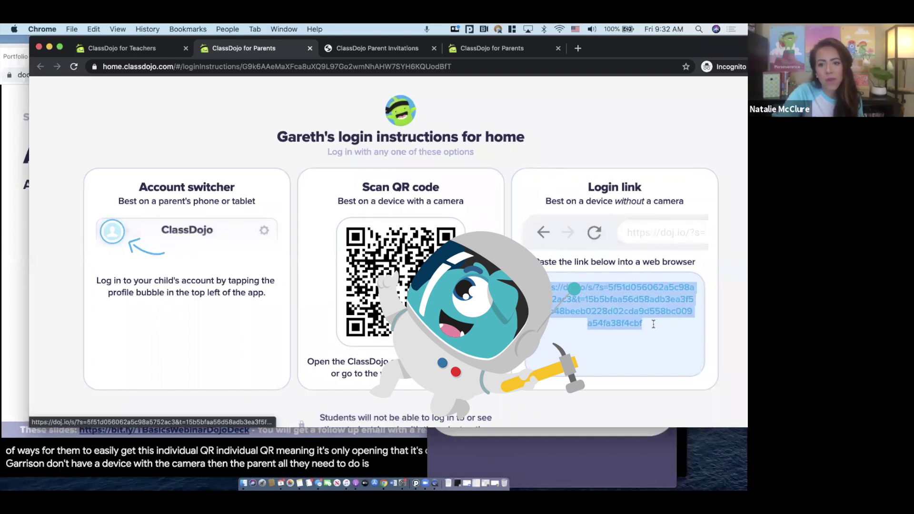
key(super+c)
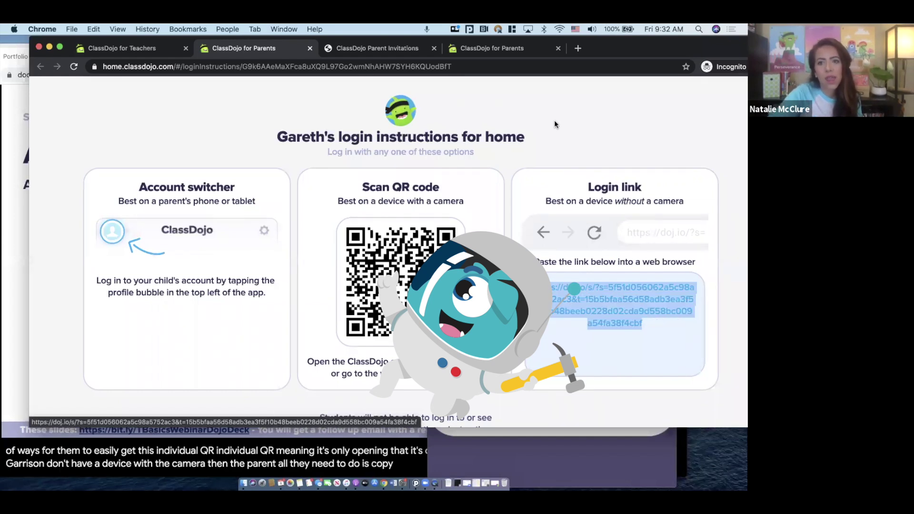
click(578, 49)
key(super+v)
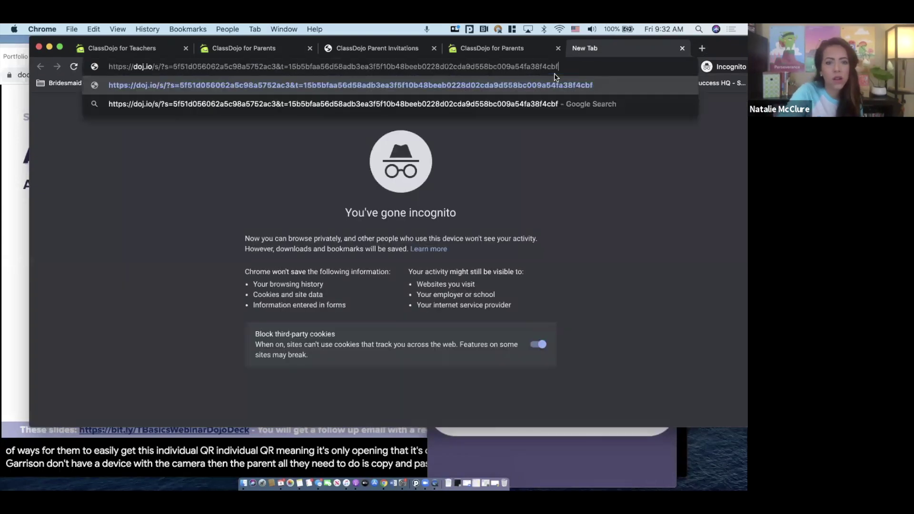
key(Return)
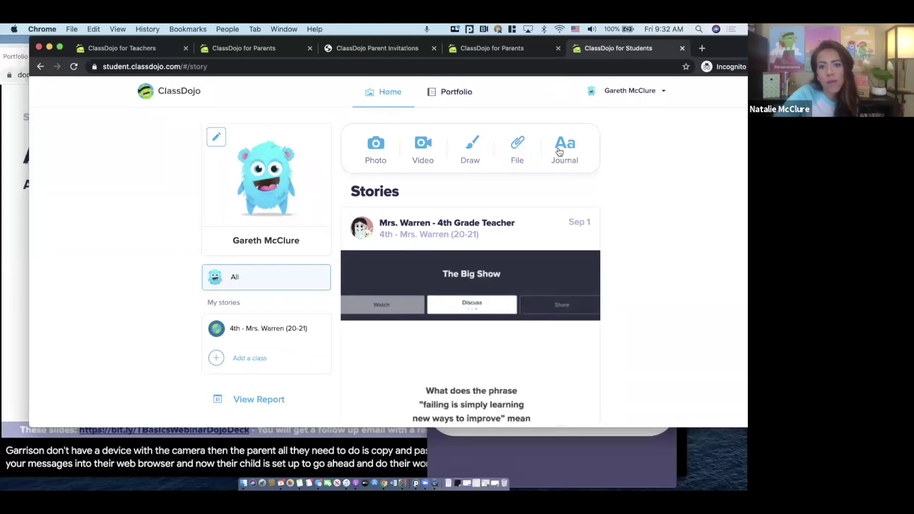
Check the student view page, then return to the ClassDojo for Teachers tab
scroll(559, 152, down, 1)
scroll(560, 152, down, 1)
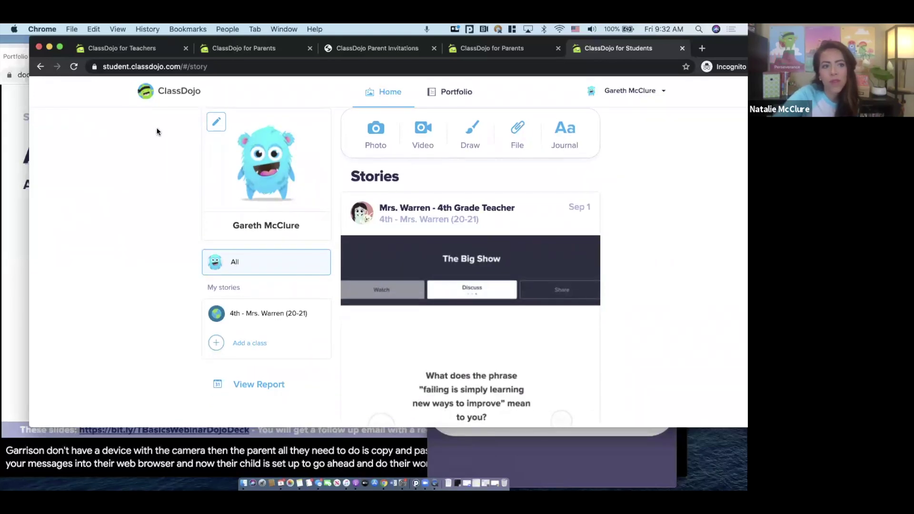
click(21, 198)
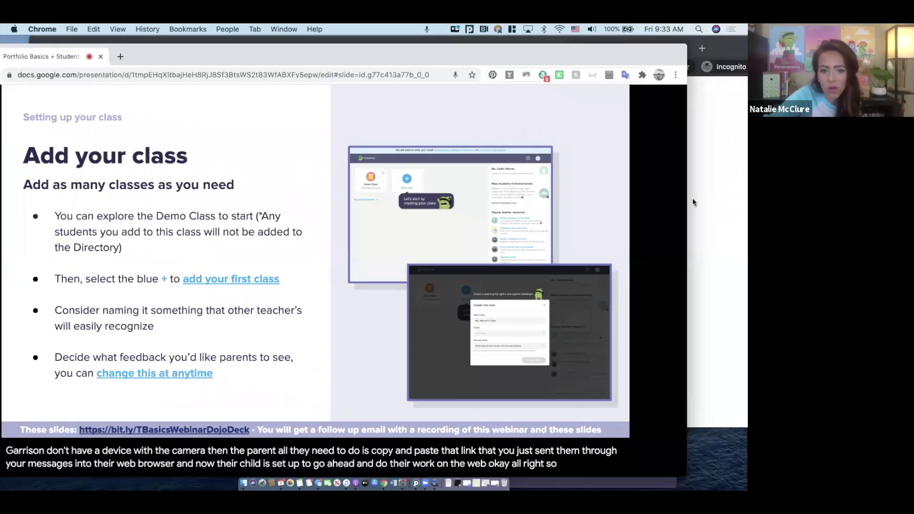
click(724, 267)
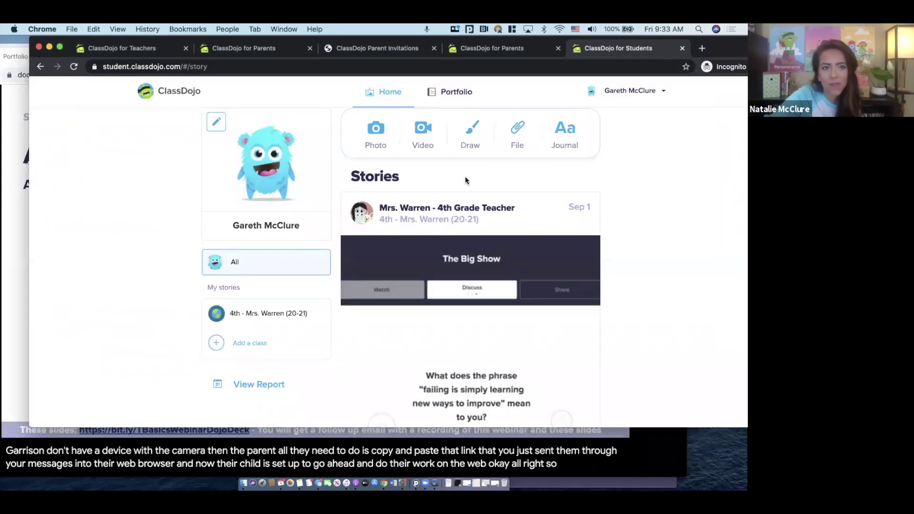
key(ctrl+Tab)
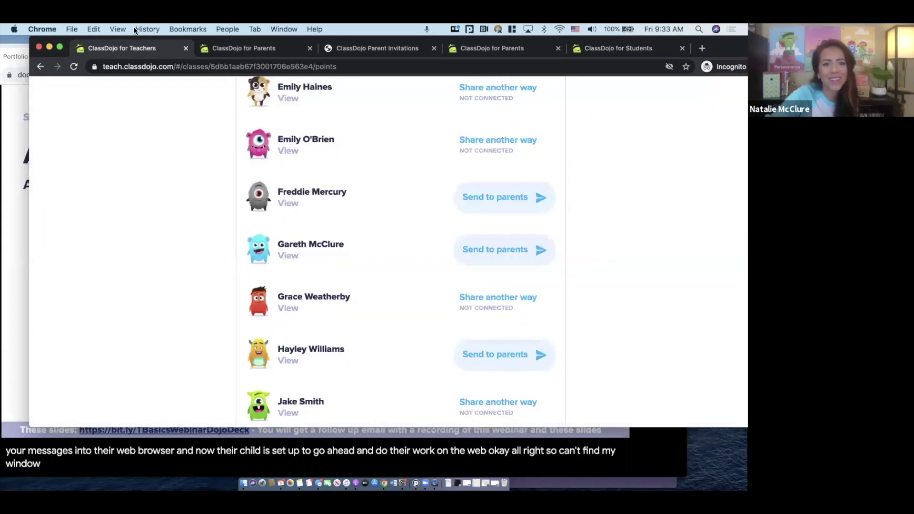
Close the At home login overlay and the Edit class dialog
scroll(587, 235, up, 10)
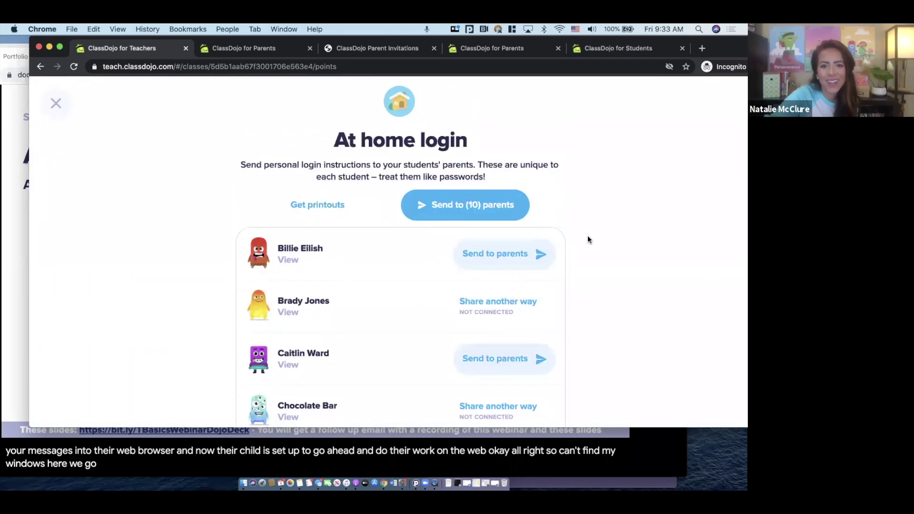
click(56, 104)
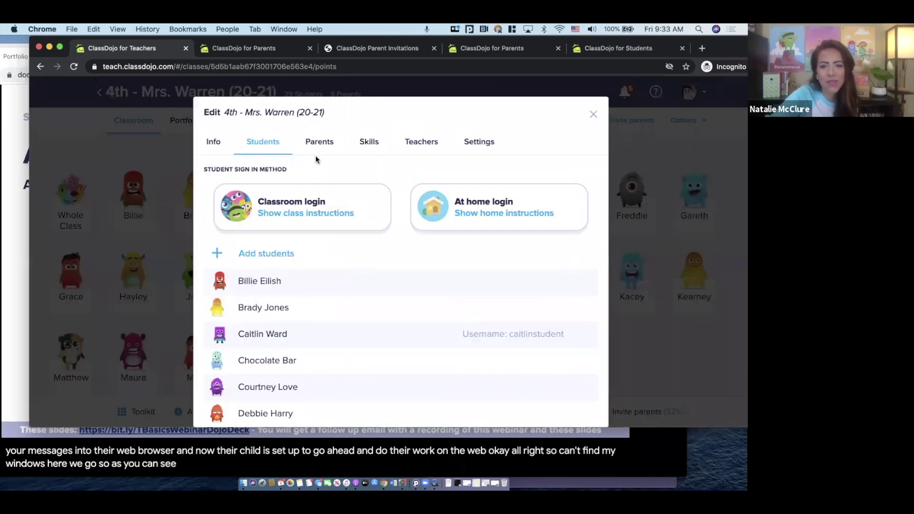
click(593, 114)
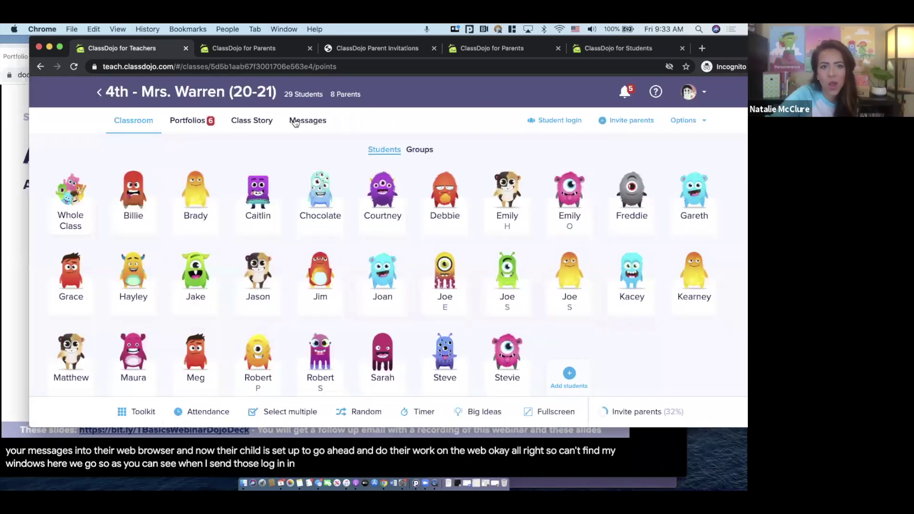
Review the login message in two parents' Messages conversations, then return to the Classroom grid
click(306, 121)
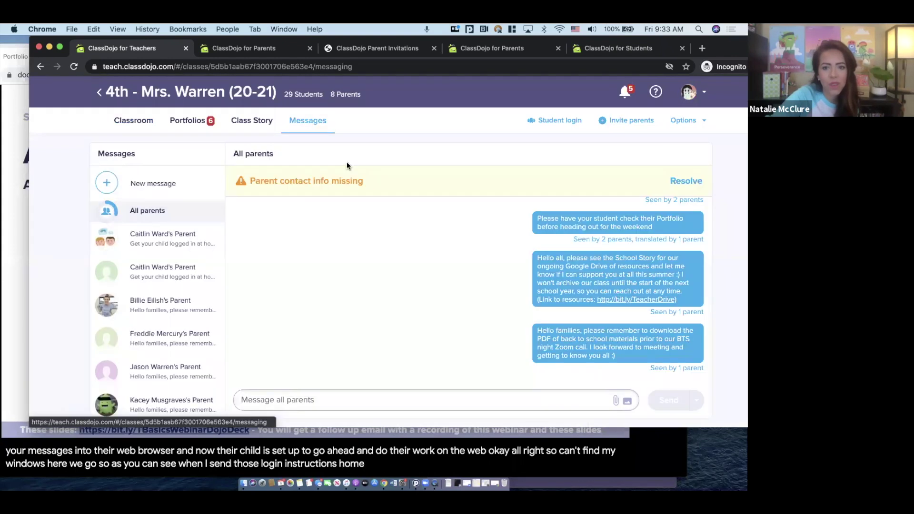
click(161, 237)
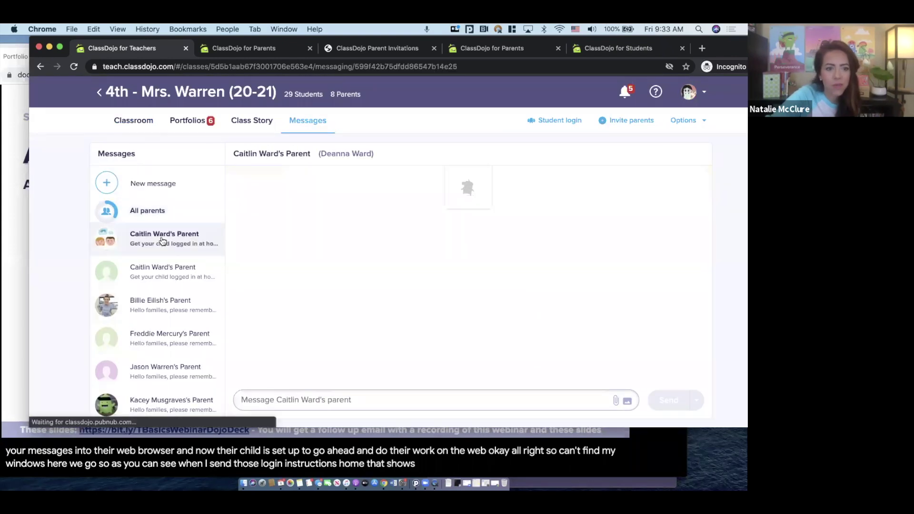
scroll(171, 270, down, 1)
scroll(171, 270, down, 5)
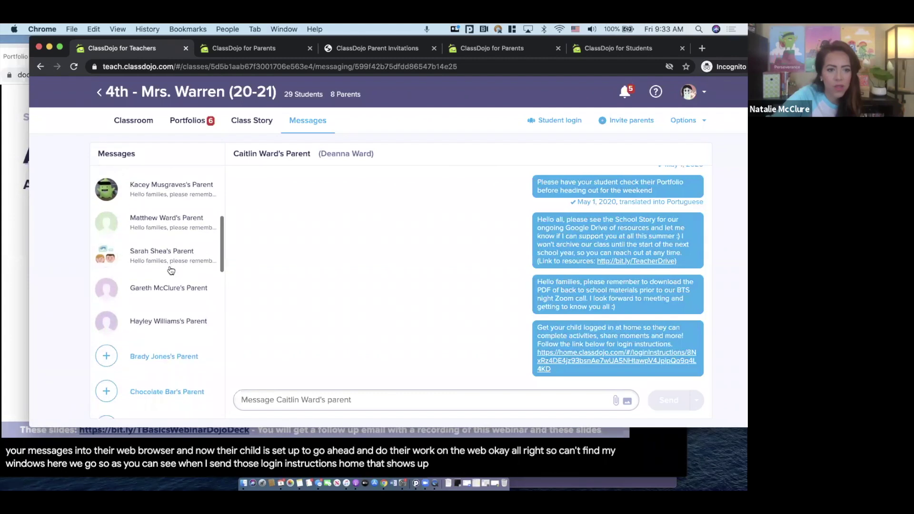
click(166, 260)
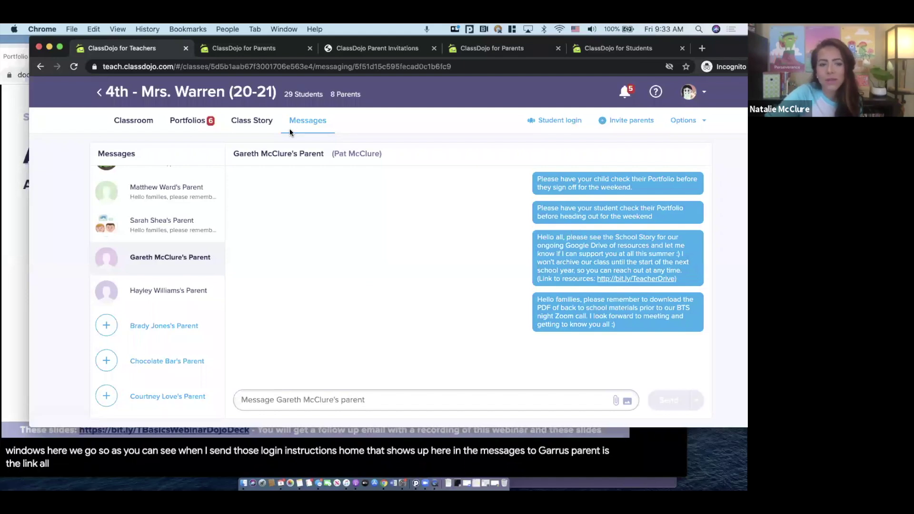
scroll(123, 236, down, 1)
scroll(123, 237, up, 4)
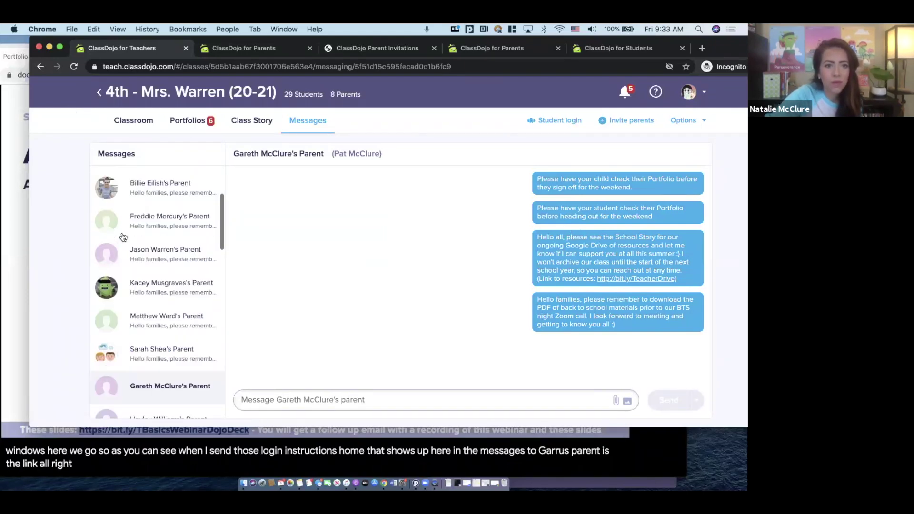
click(128, 125)
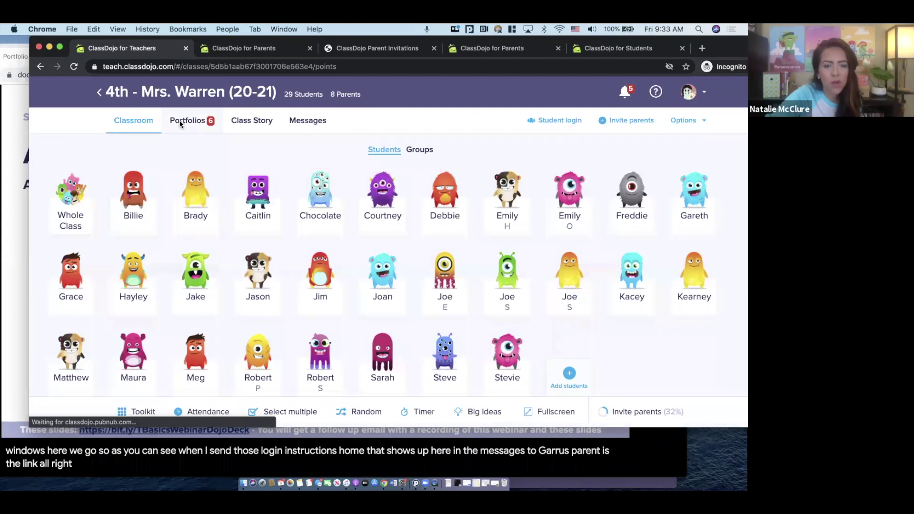
Open the 4th grade class's Portfolios, showing All posts with 6 awaiting review
click(181, 122)
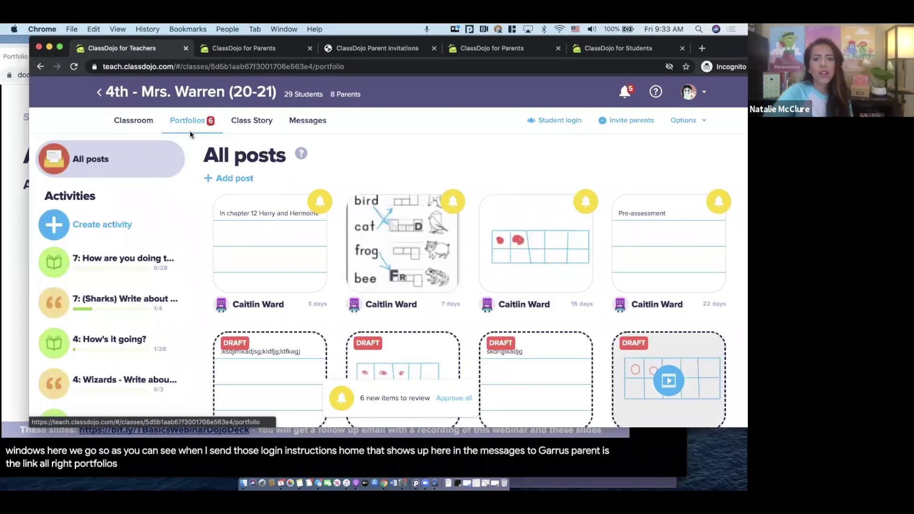
click(128, 96)
click(217, 313)
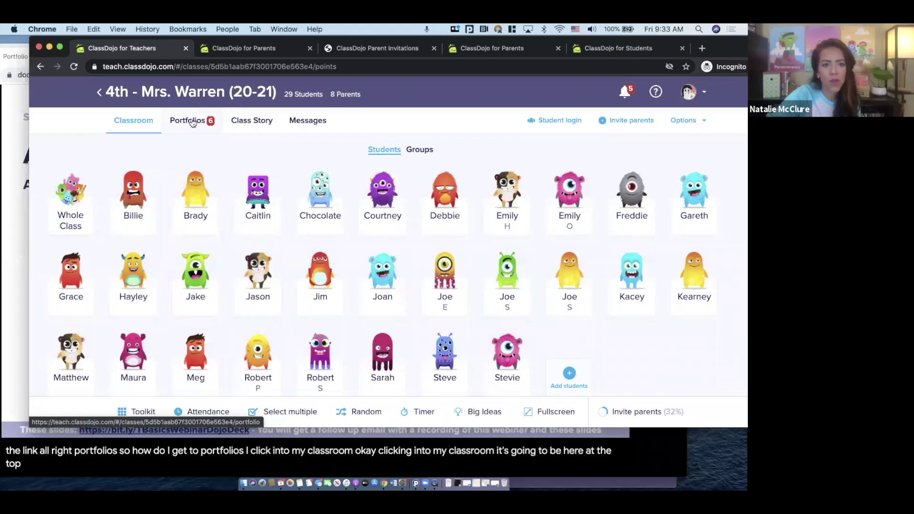
click(192, 122)
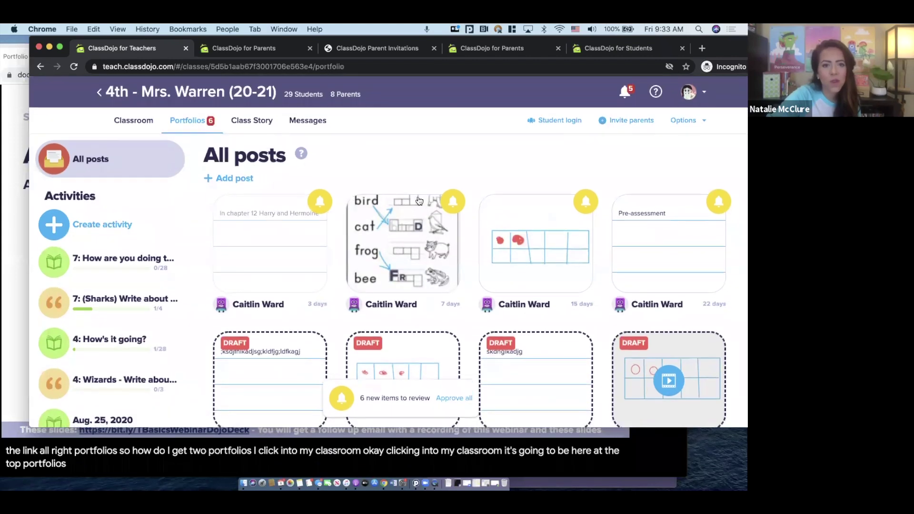
scroll(418, 199, down, 1)
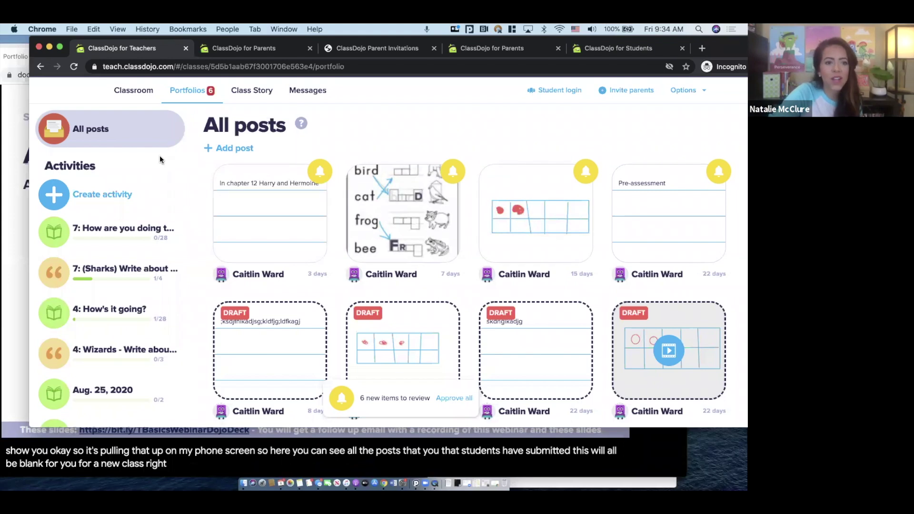
scroll(159, 155, up, 1)
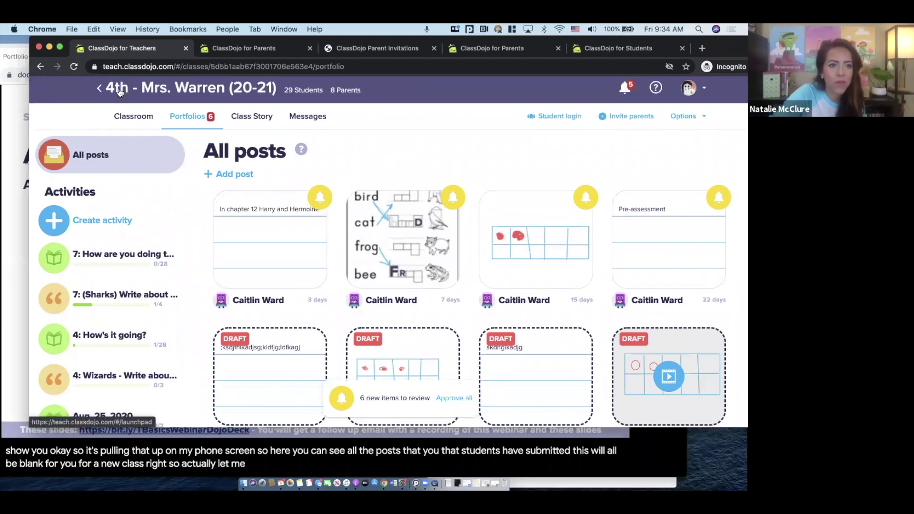
Open the Kinder class's Portfolios and select one student's empty portfolio
click(119, 91)
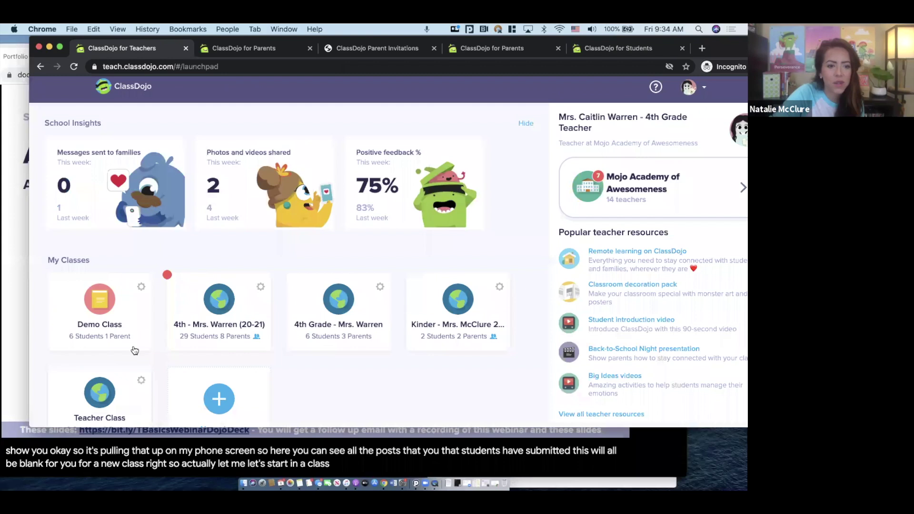
scroll(135, 350, down, 1)
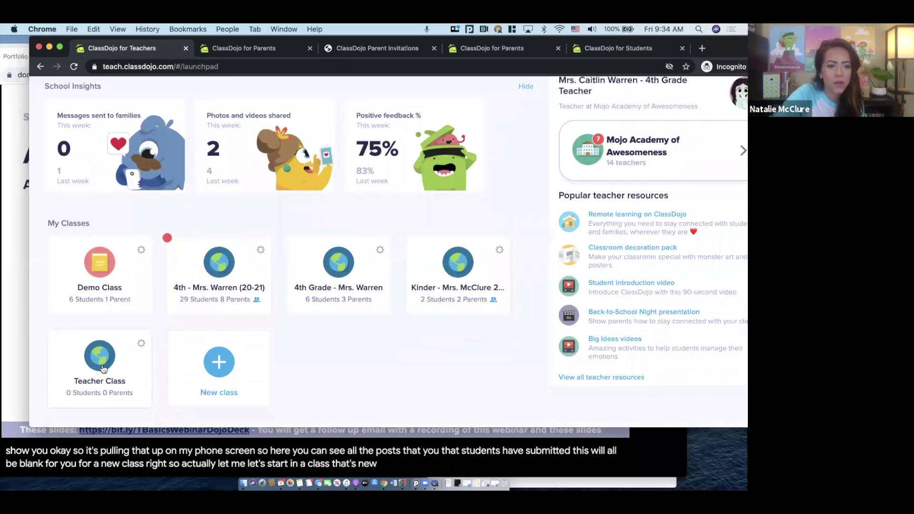
click(456, 255)
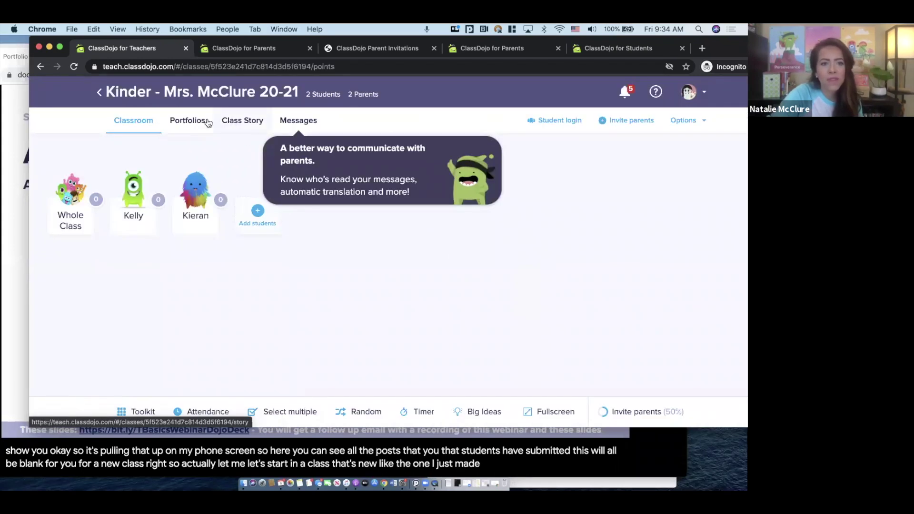
click(188, 119)
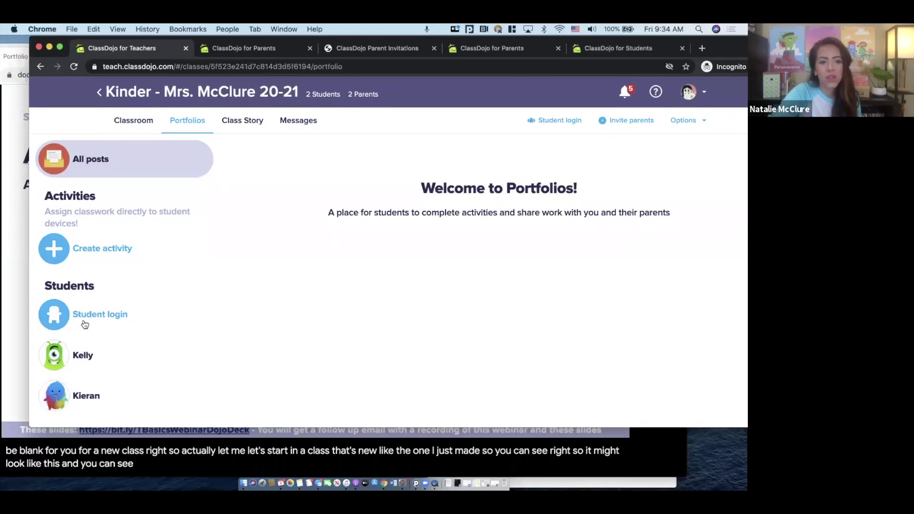
click(86, 353)
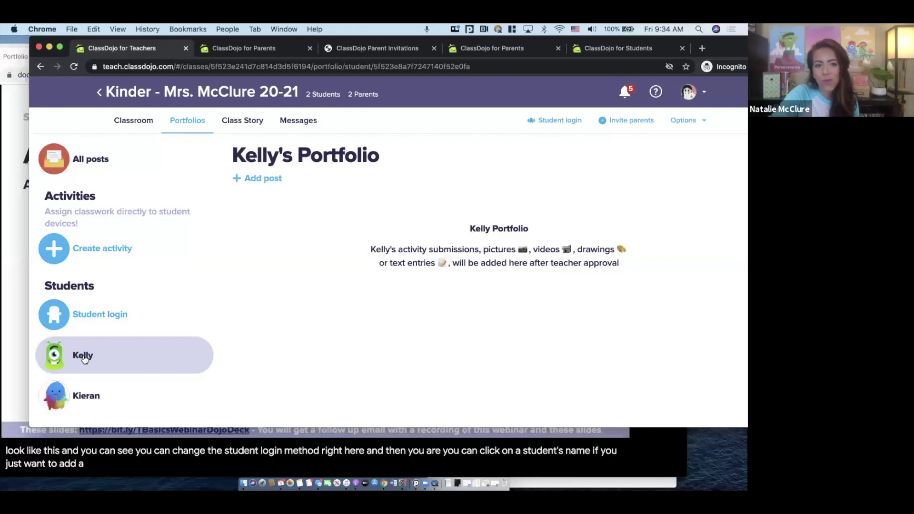
Start a new post for that student, then close it without posting
click(263, 178)
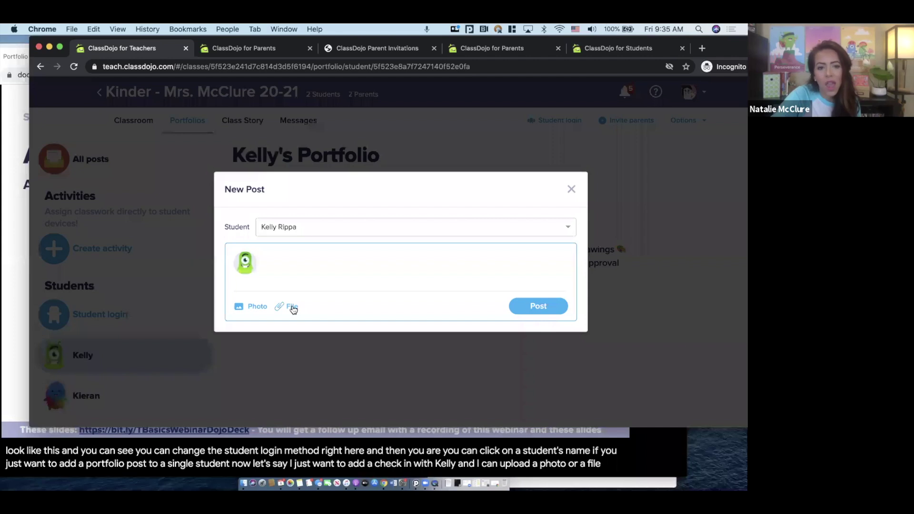
click(390, 256)
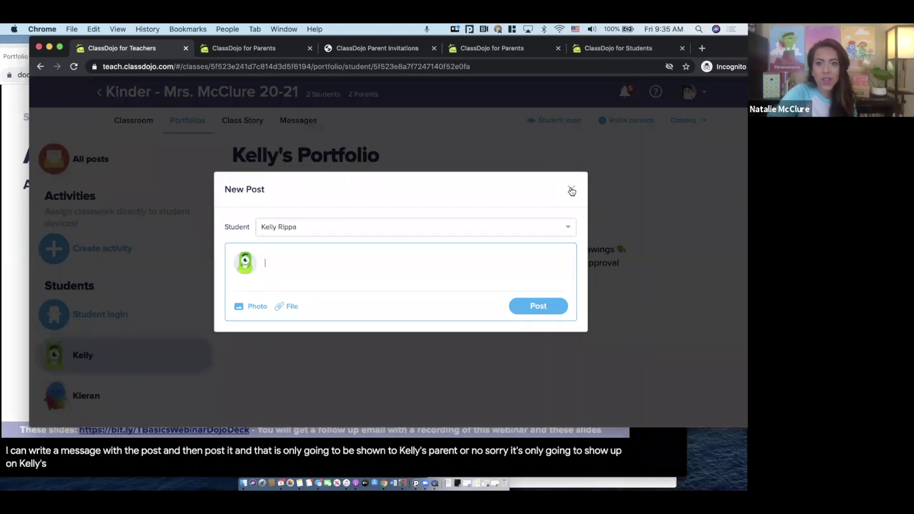
click(571, 189)
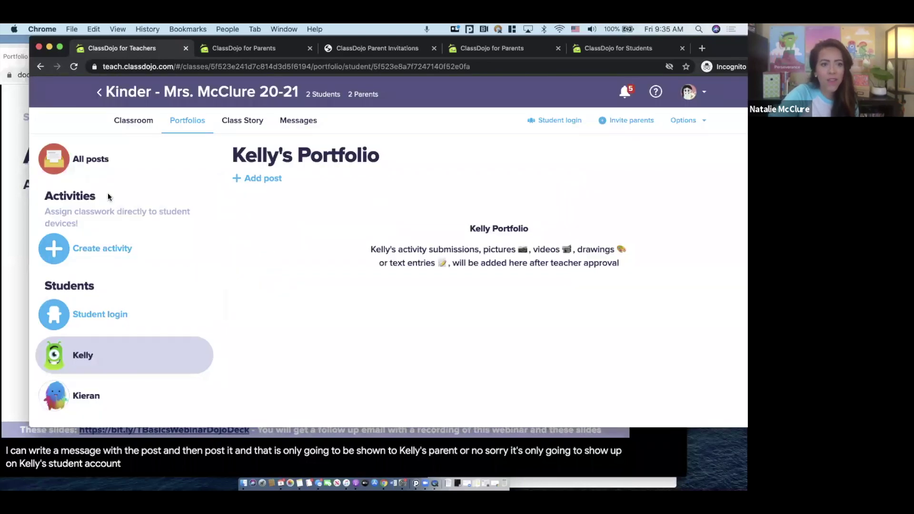
Open a Create activity form for Kinder, confirming Whole Class as assigned students
click(96, 165)
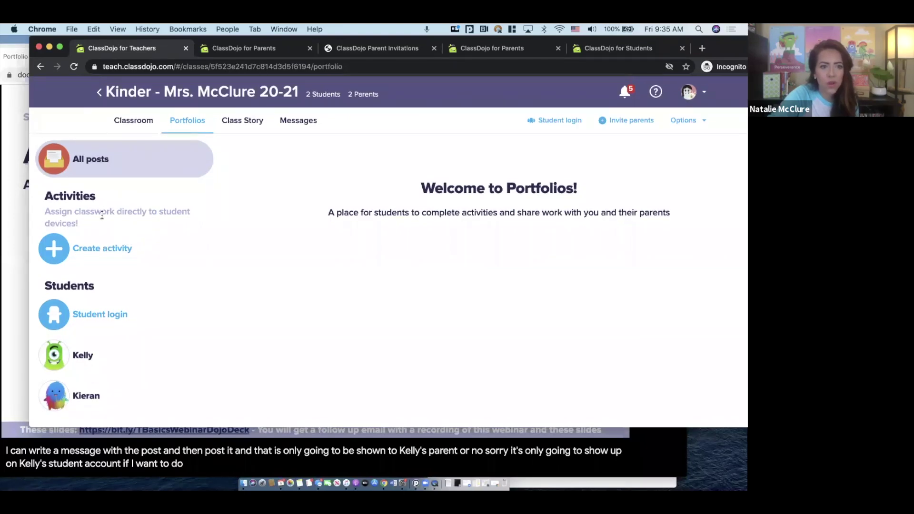
click(113, 250)
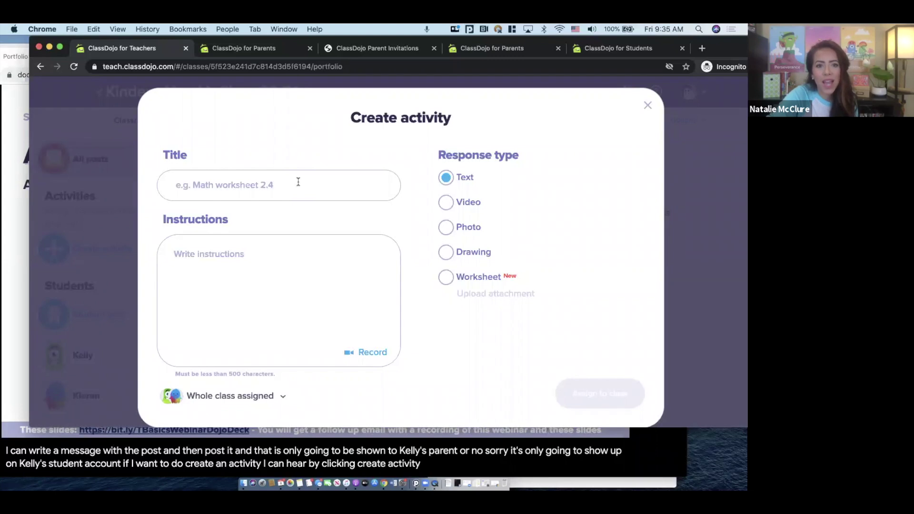
click(281, 397)
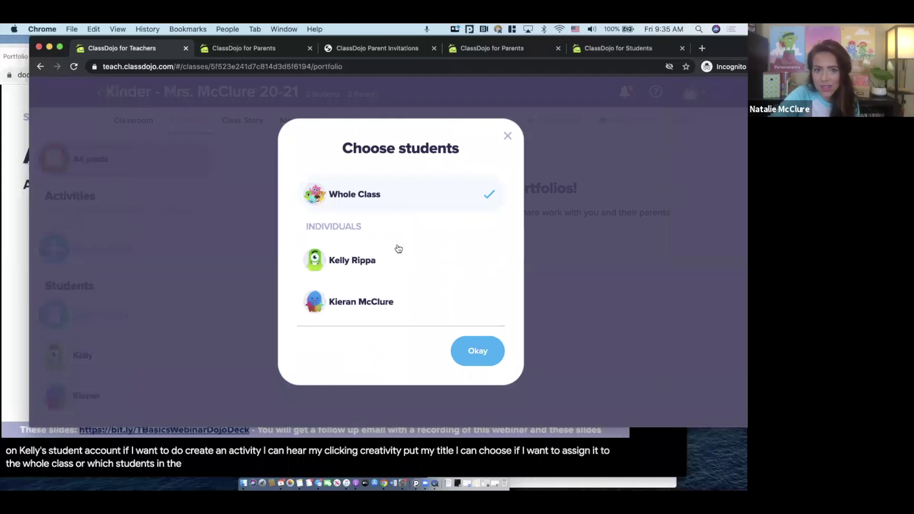
click(507, 137)
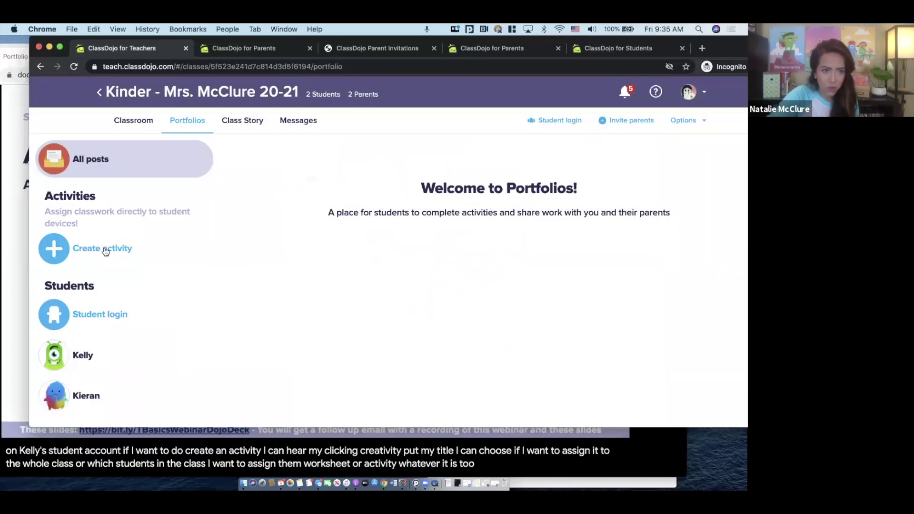
click(101, 248)
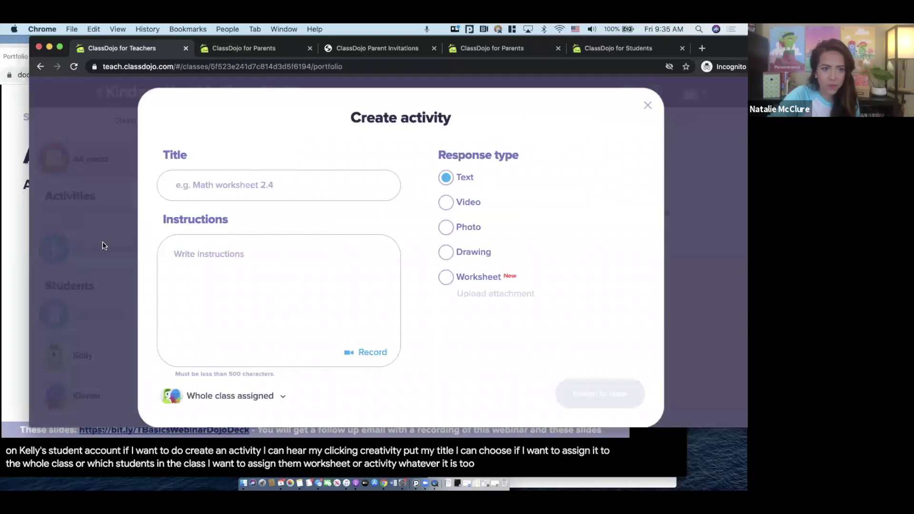
click(271, 396)
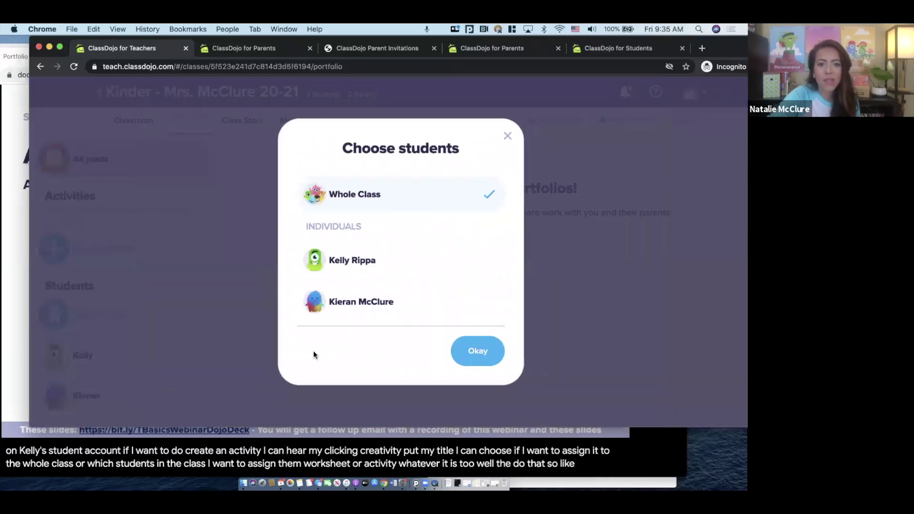
click(477, 351)
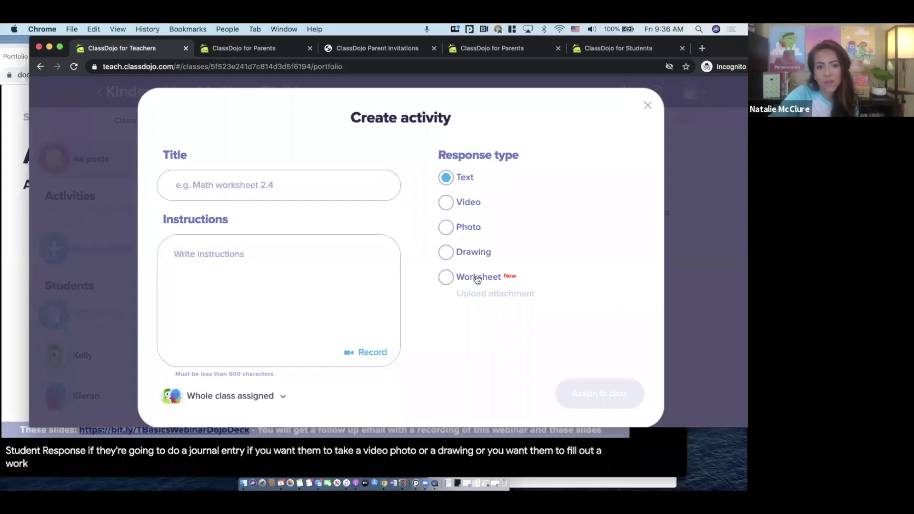
click(314, 180)
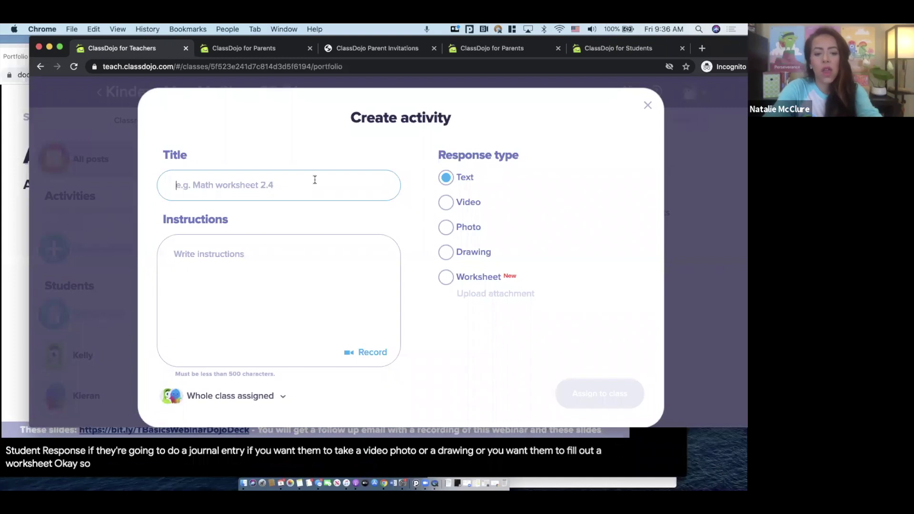
Enter the title 'Emotional Check-In 9/4/20' and instructions 'Fill out.....'
text(Emotional)
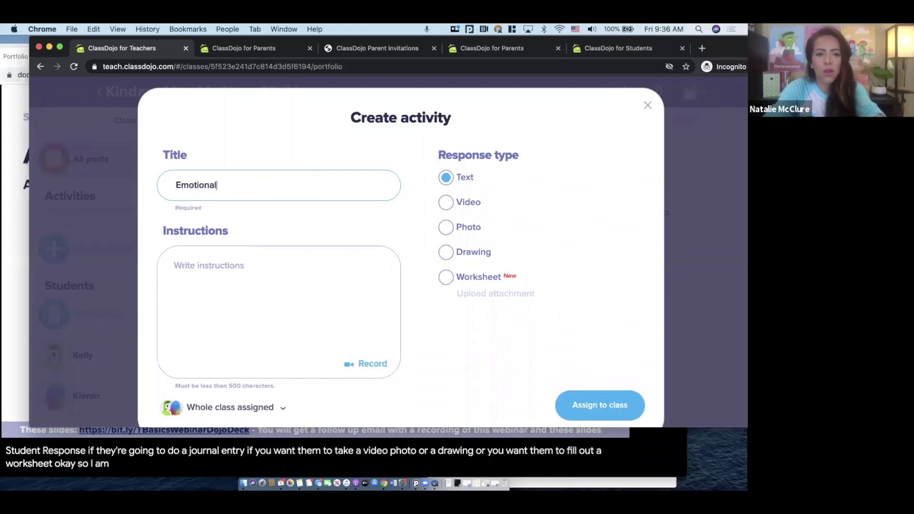
text( Check-In)
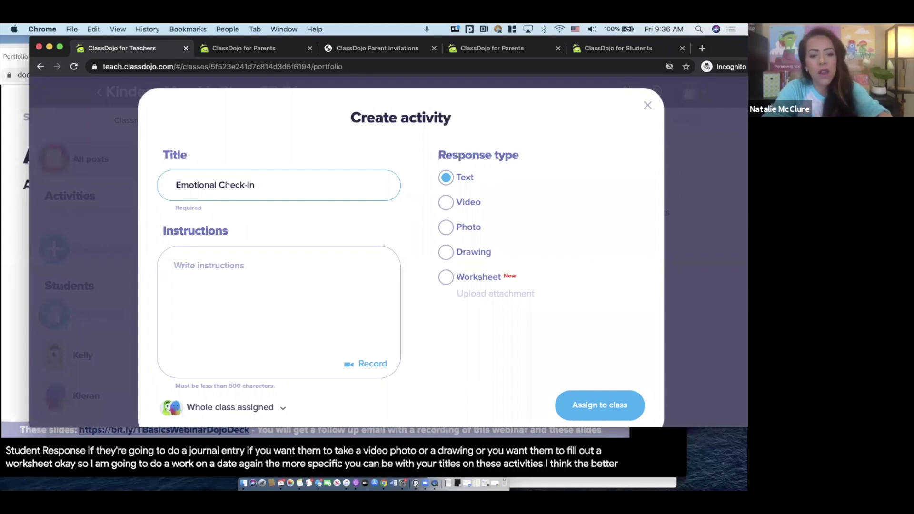
text(9/4/20)
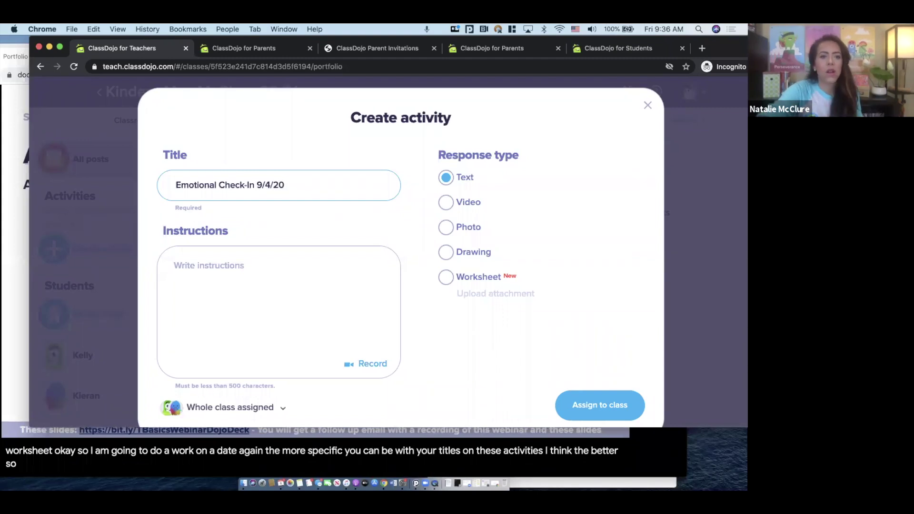
click(285, 263)
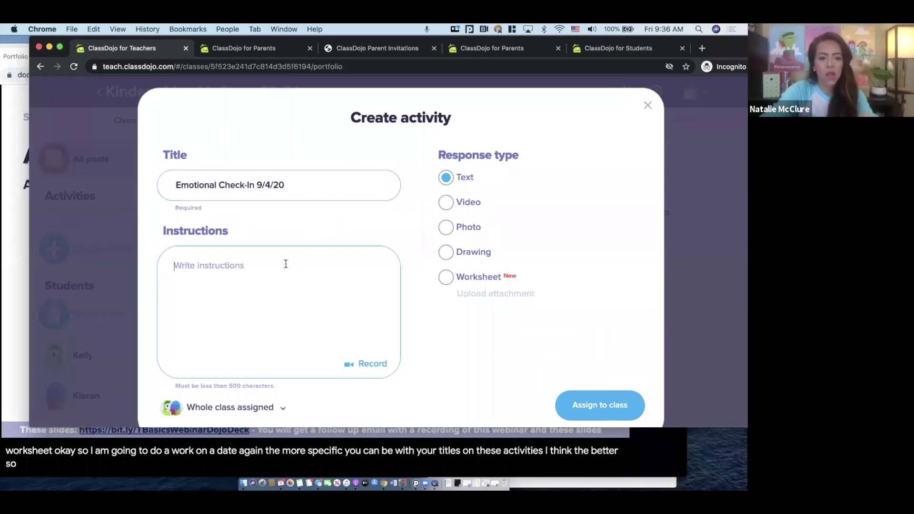
text(Fill out.....)
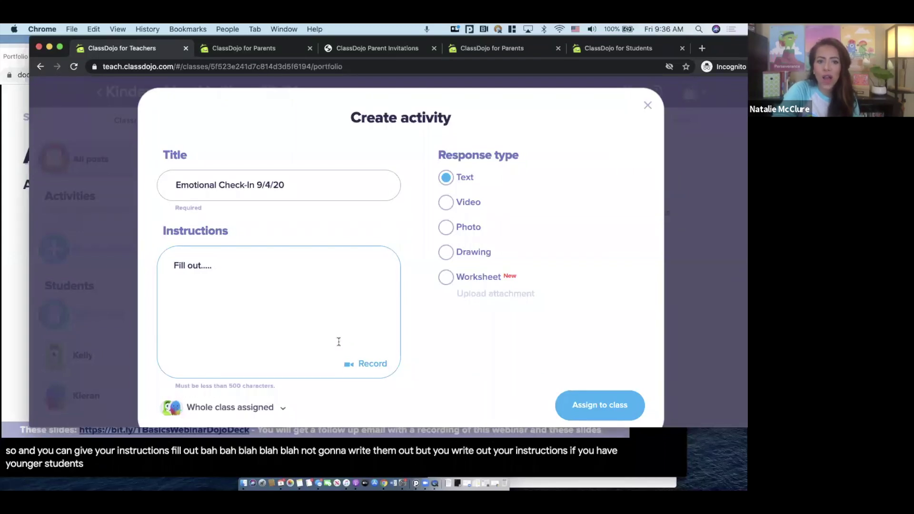
click(367, 364)
Record a short spoken-instructions video with the camera and attach it to the activity
click(226, 138)
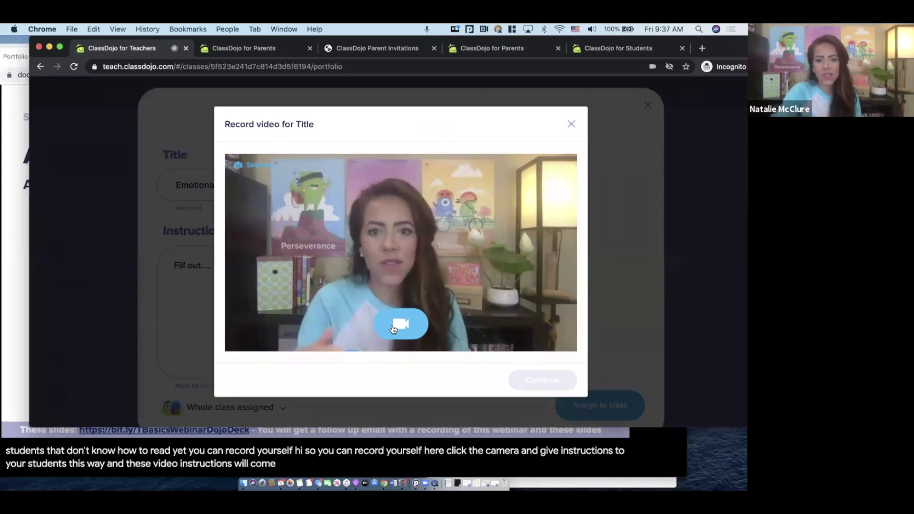
click(402, 327)
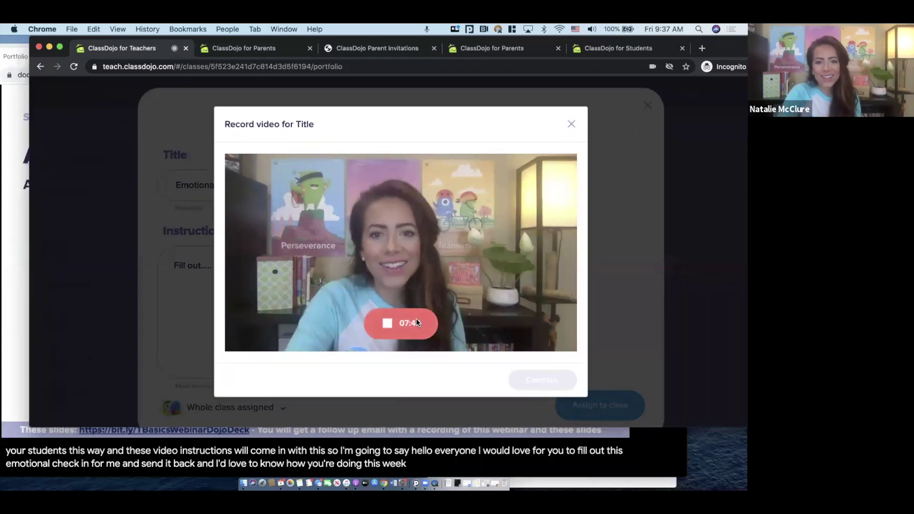
click(418, 324)
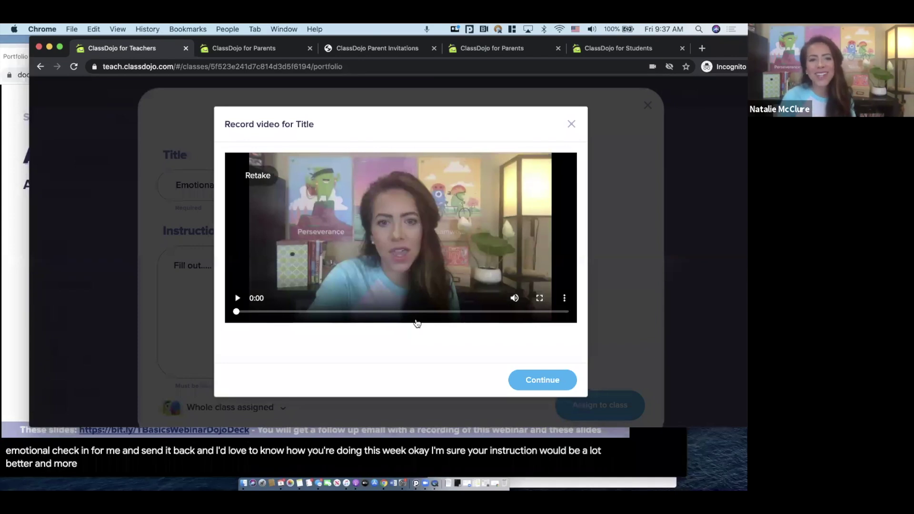
click(539, 384)
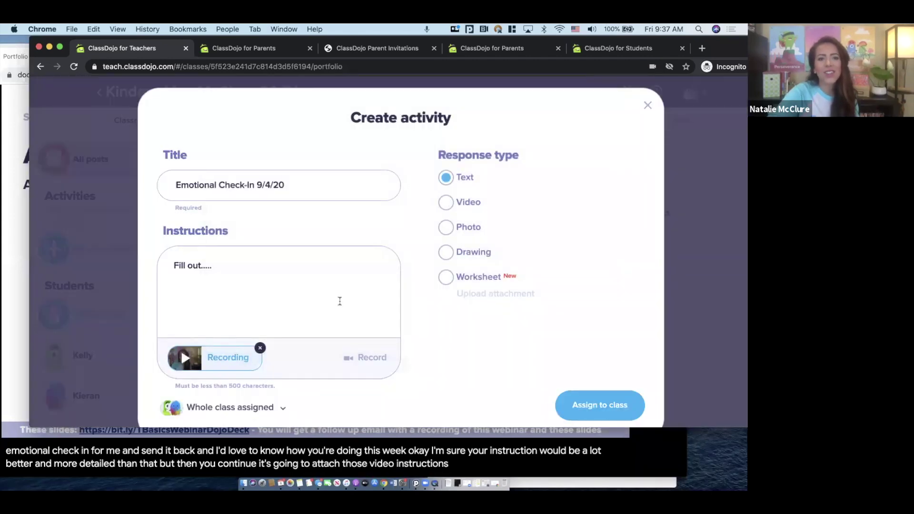
Switch the response type to Worksheet and upload the Desktop 9.16.51 PM Emotional Checkin screenshot
click(446, 278)
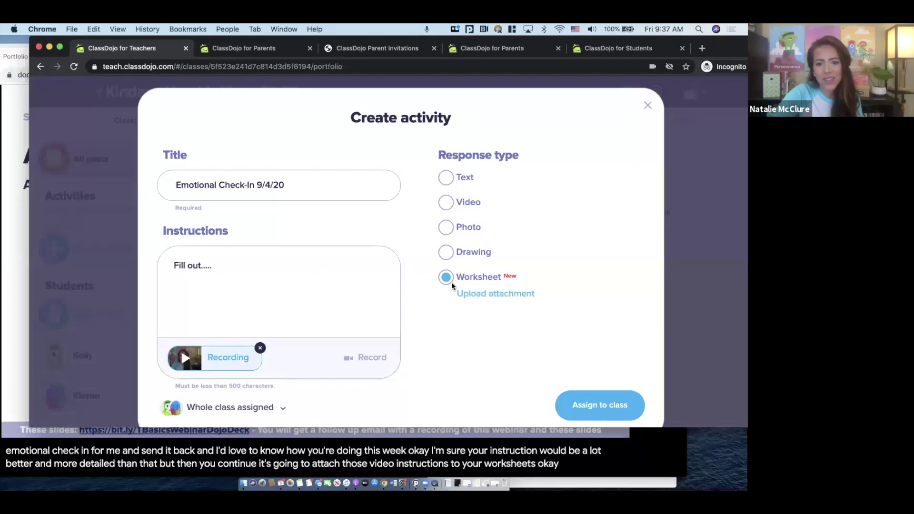
click(507, 298)
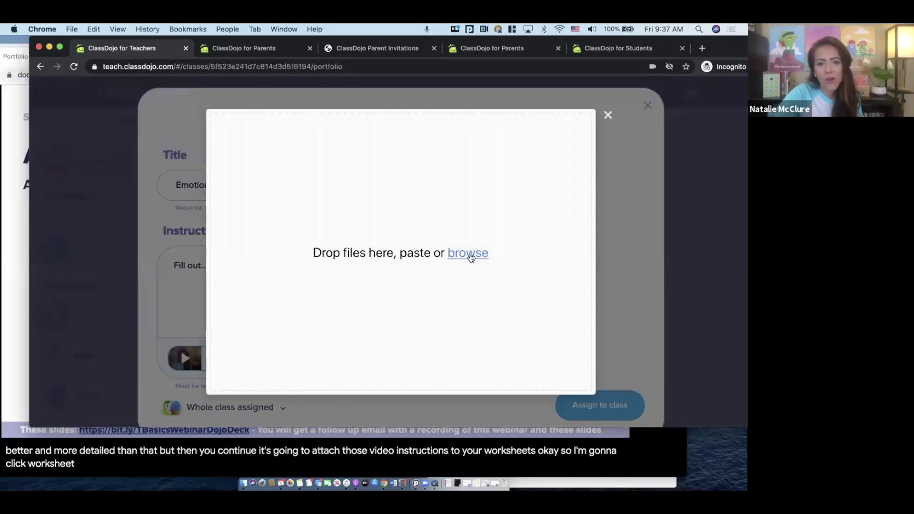
click(469, 256)
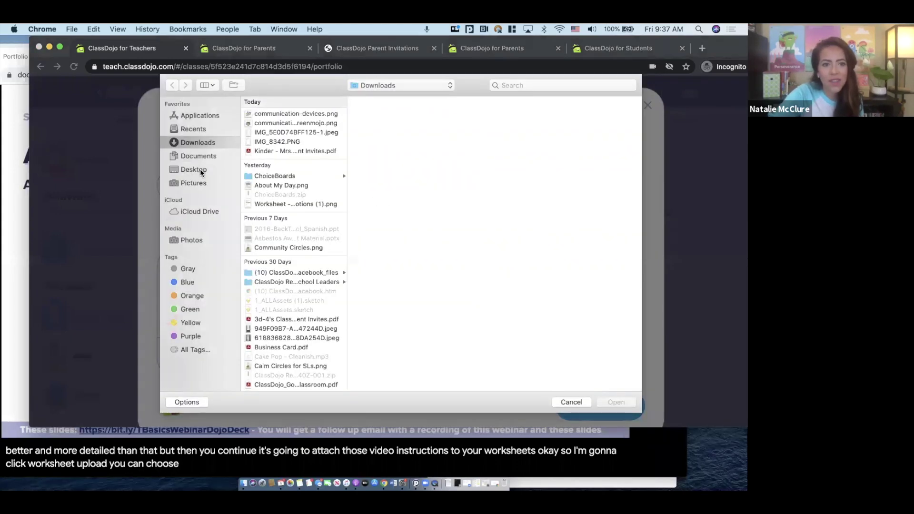
click(200, 168)
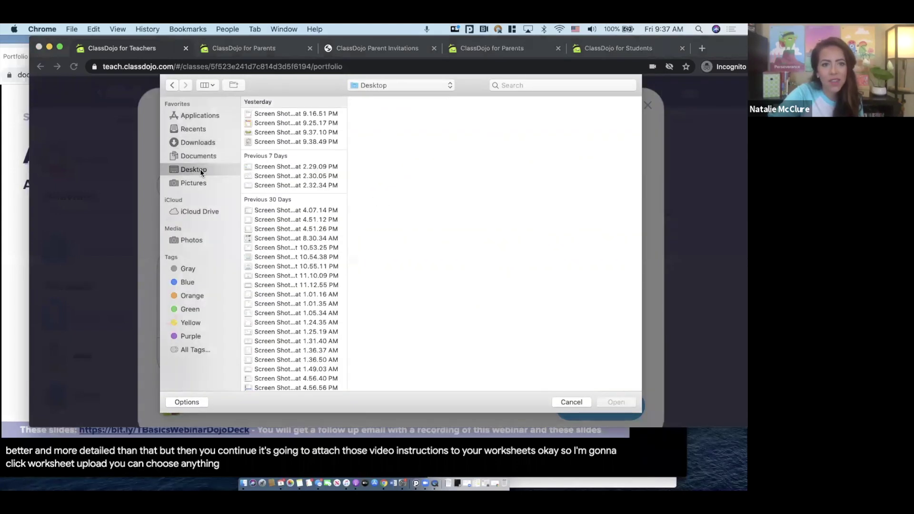
click(272, 122)
key(Up)
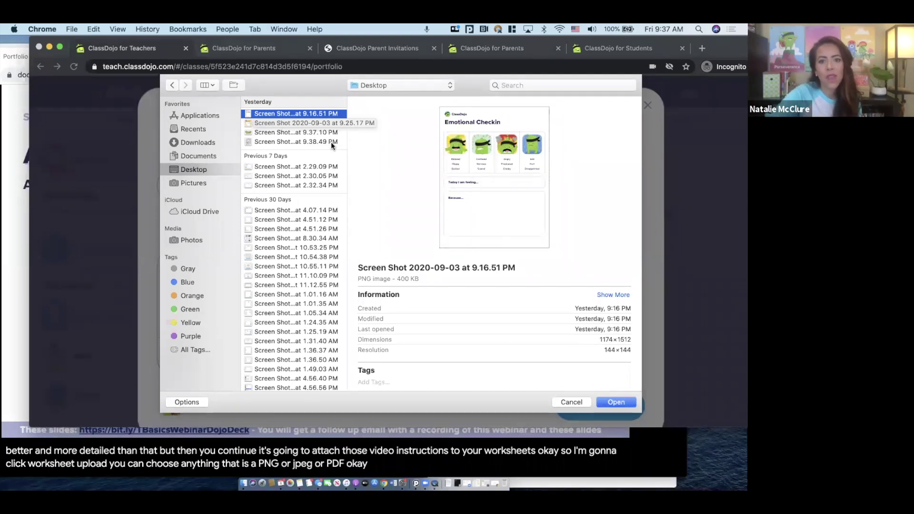
click(616, 402)
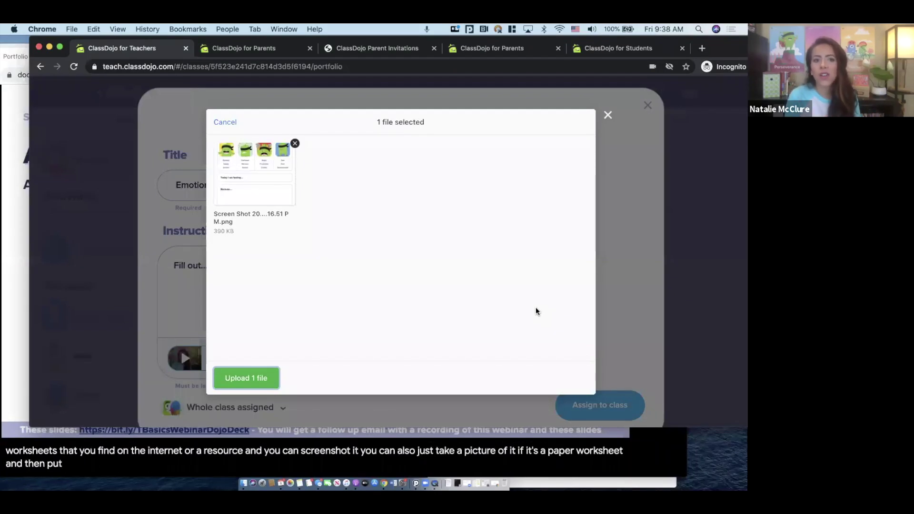
click(256, 380)
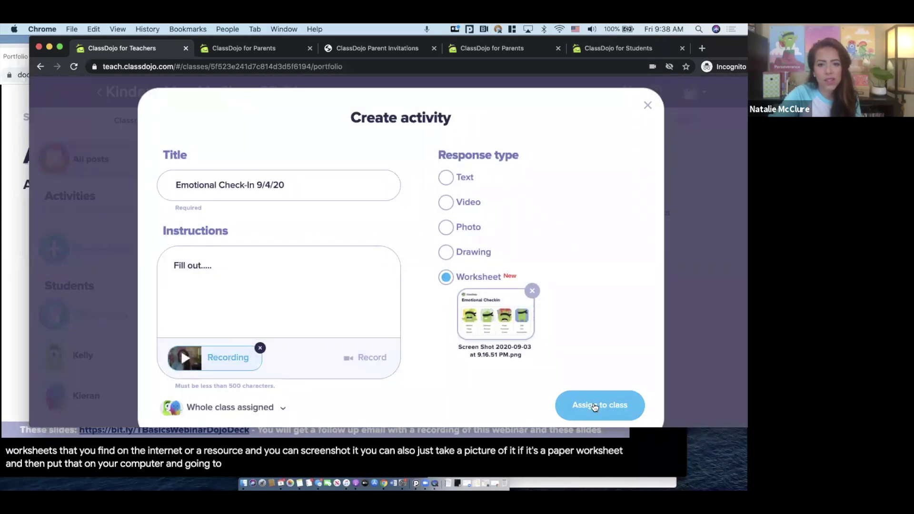
Assign Emotional Check-In 9/4/20 to the Kinder class and view it under Portfolios activities
click(593, 405)
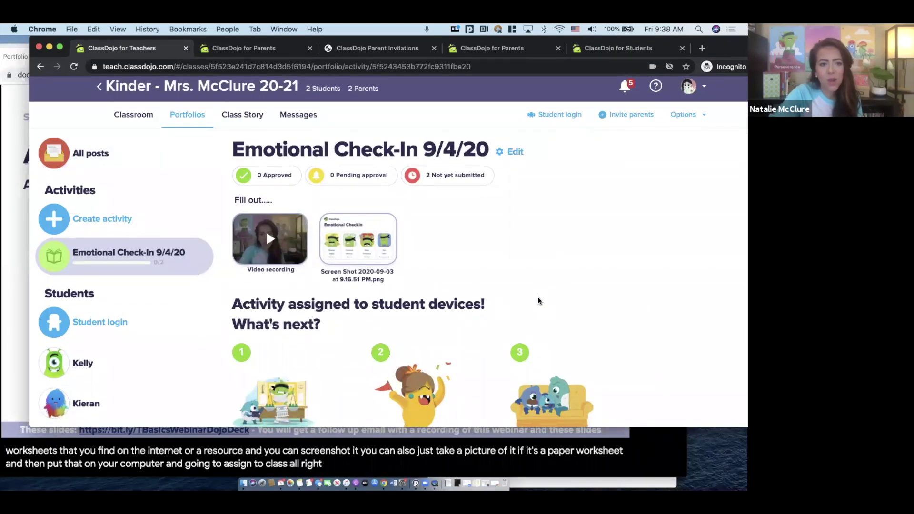
scroll(538, 299, down, 2)
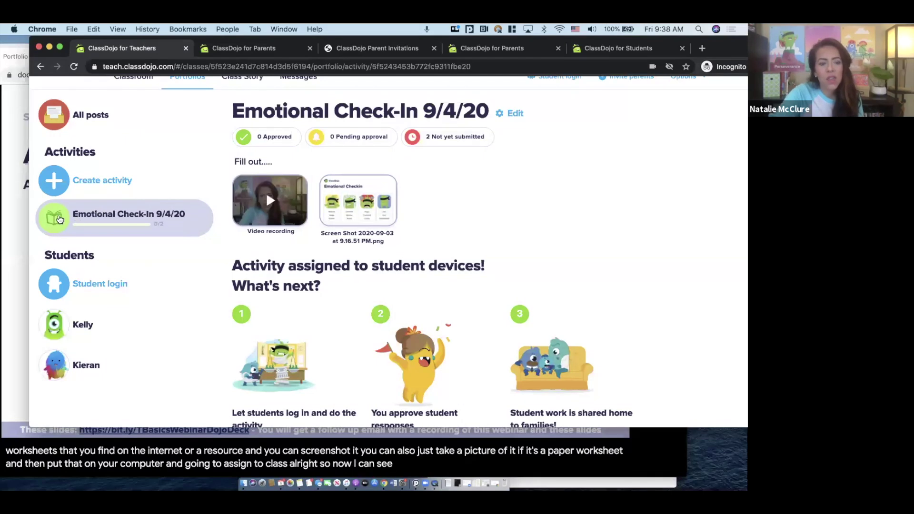